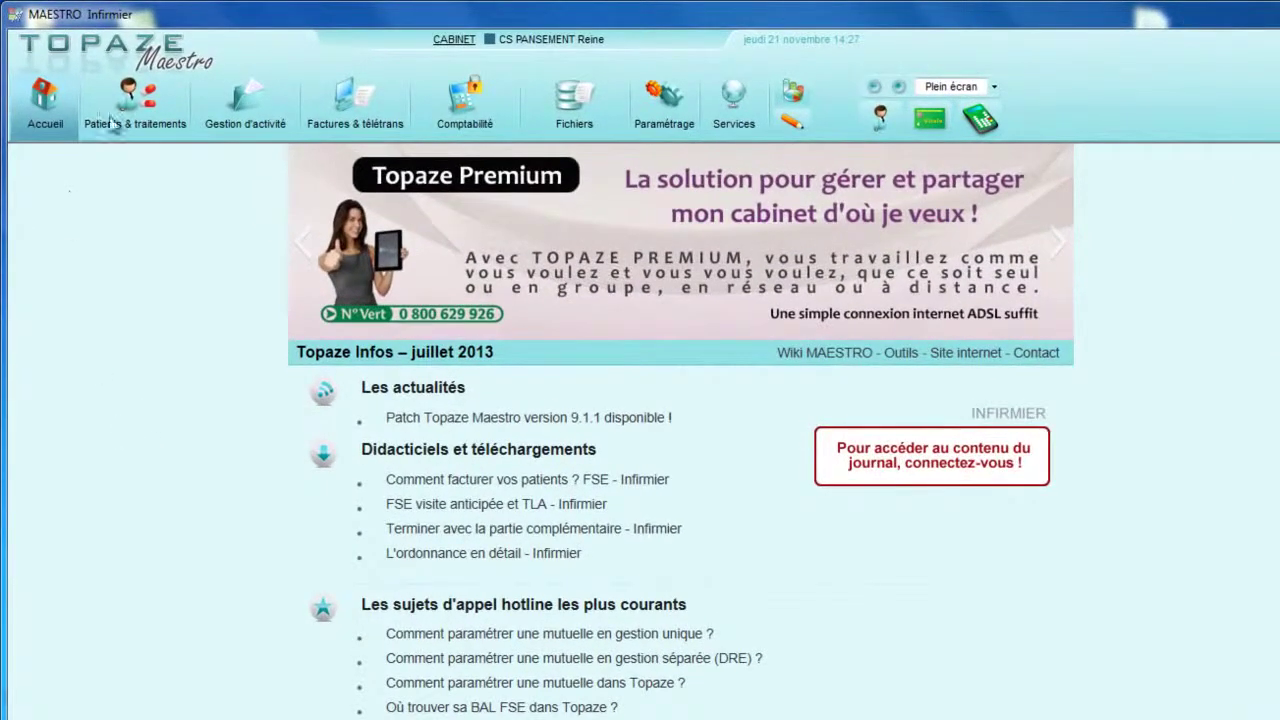
# Open the treatment planning for 21/11/2013 and view the prescription memo of the 06:30 patient.
pyautogui.click(135, 95)
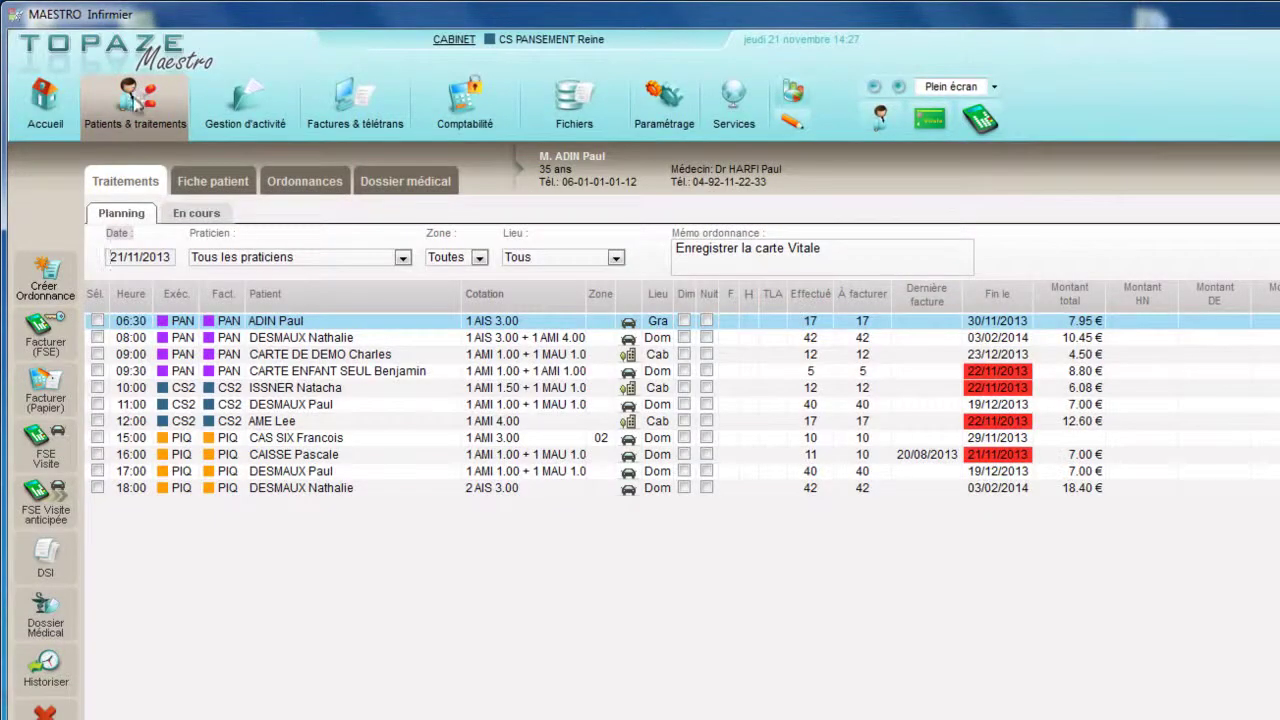
pyautogui.click(122, 186)
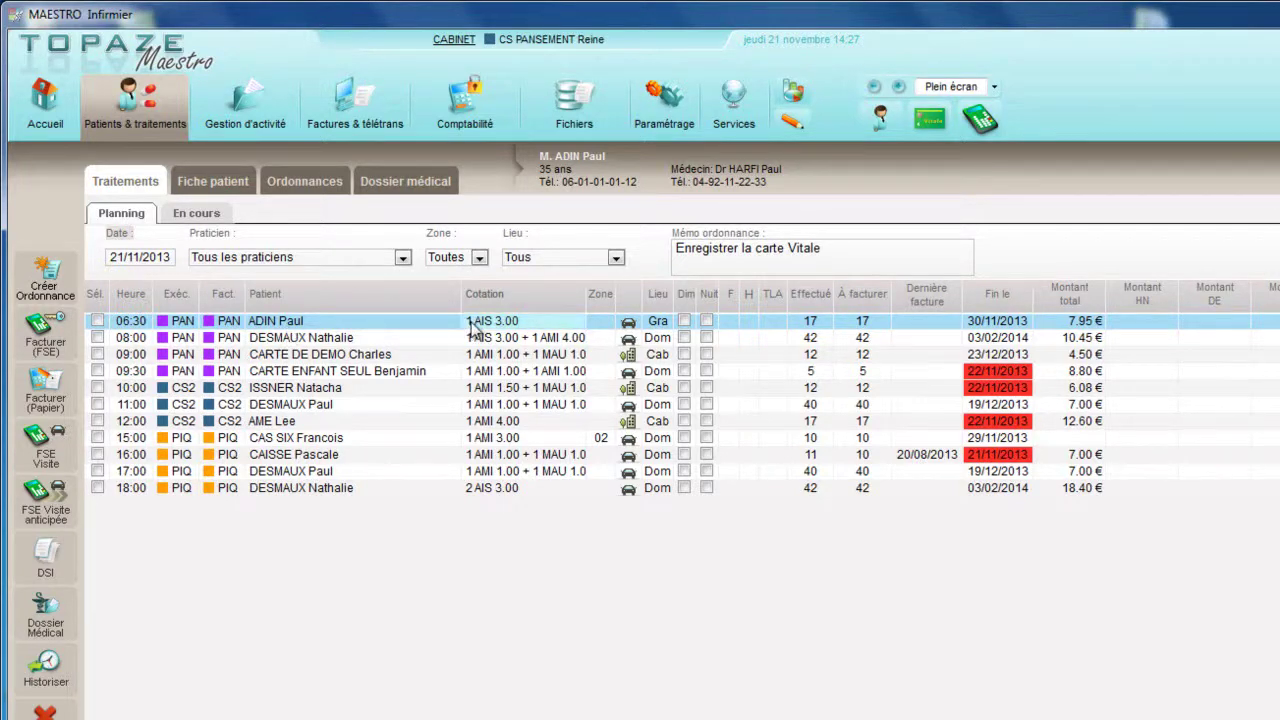
pyautogui.click(423, 322)
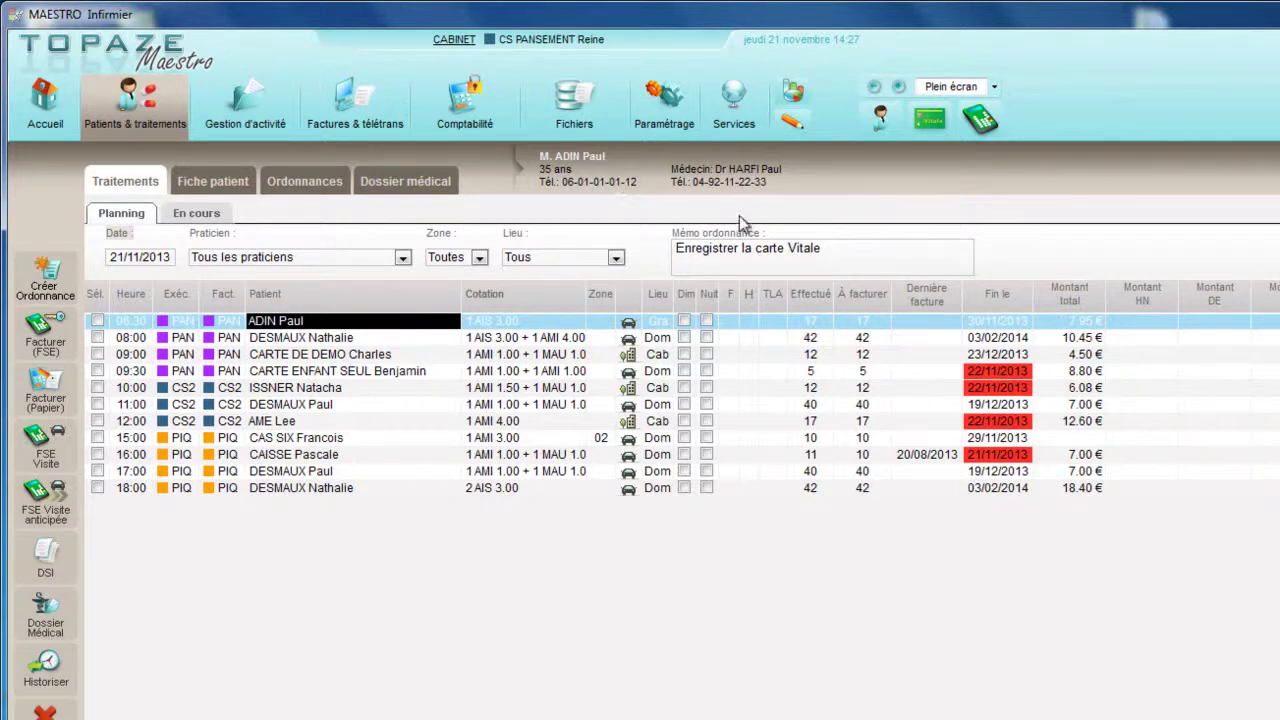
pyautogui.click(693, 259)
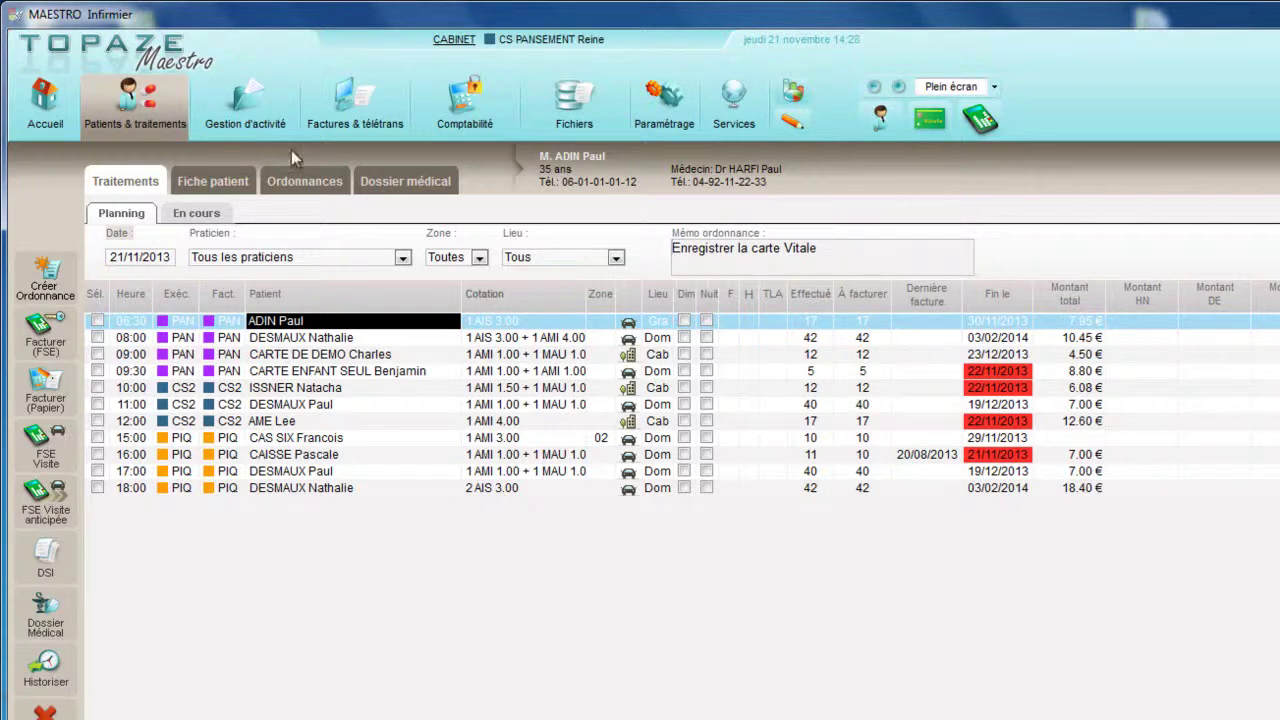
# Review the selected patient's record, prescriptions and medical file, and return to the treatments planning.
pyautogui.click(227, 179)
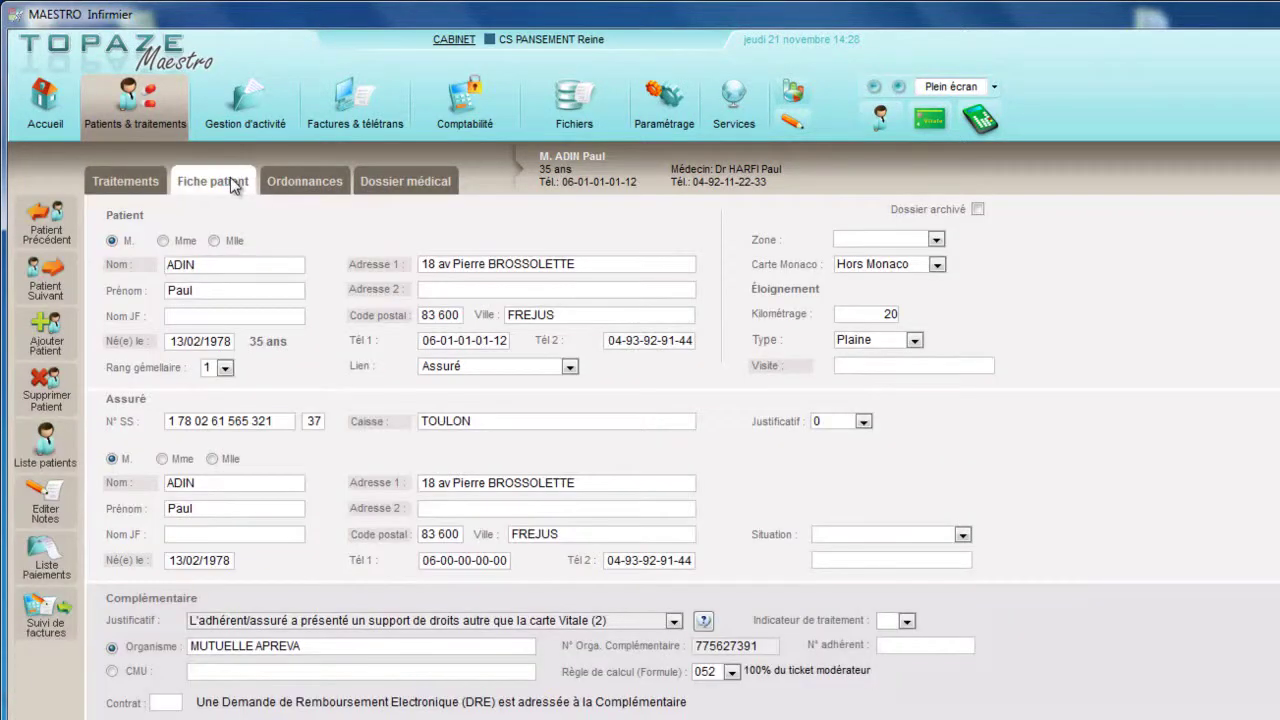
pyautogui.click(313, 185)
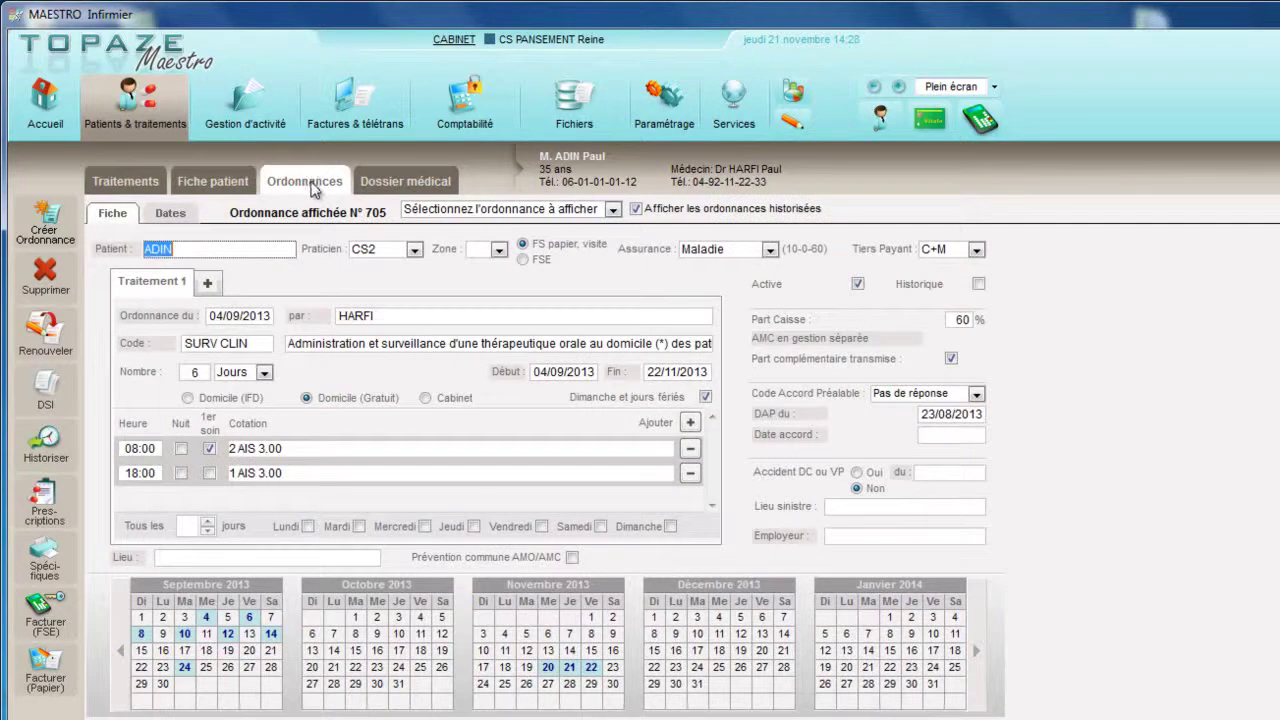
pyautogui.click(392, 184)
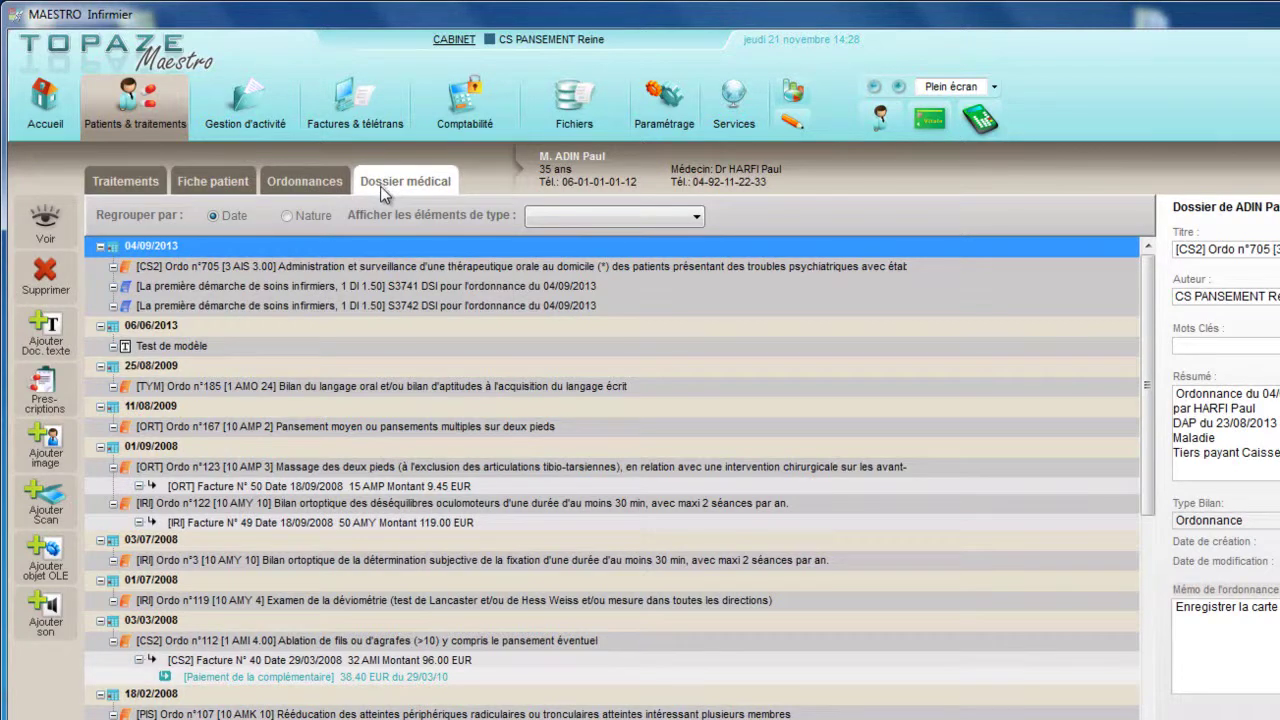
pyautogui.click(127, 181)
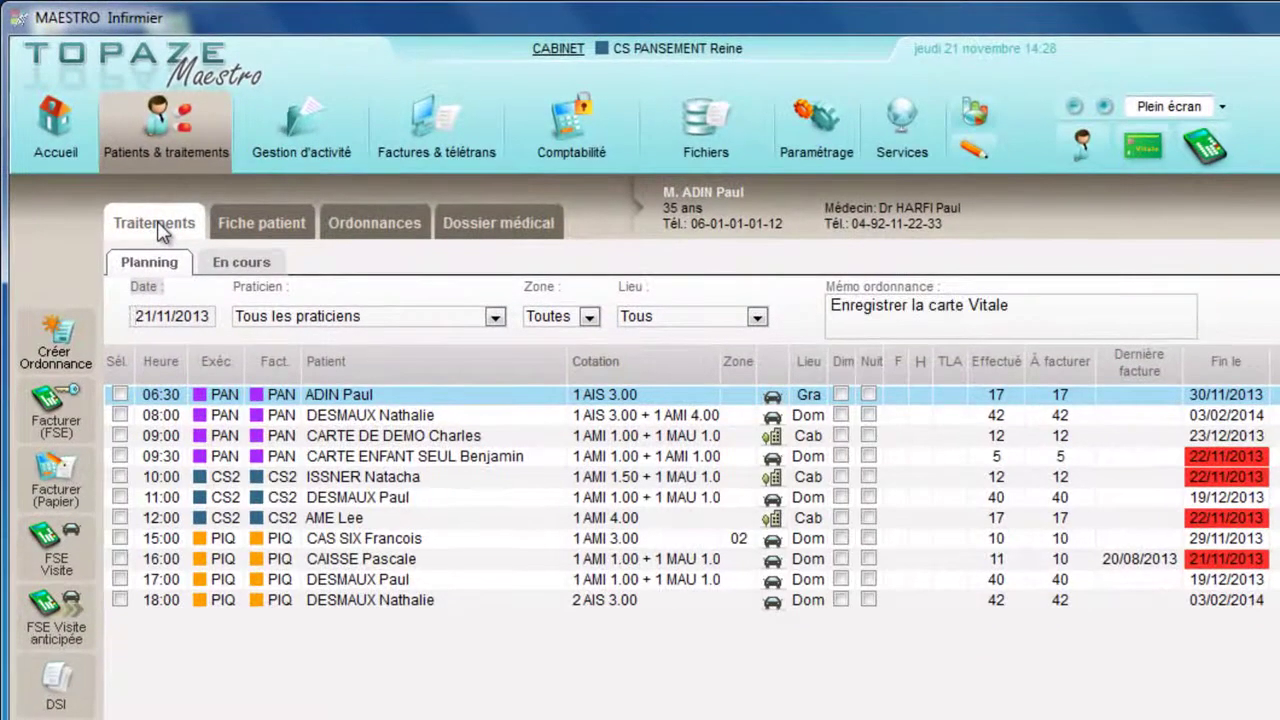
# Examine the 06:30 session's time, practitioners, patient, cotation, zone, location, Sunday flag, performed and billable counts, and end date.
pyautogui.click(180, 396)
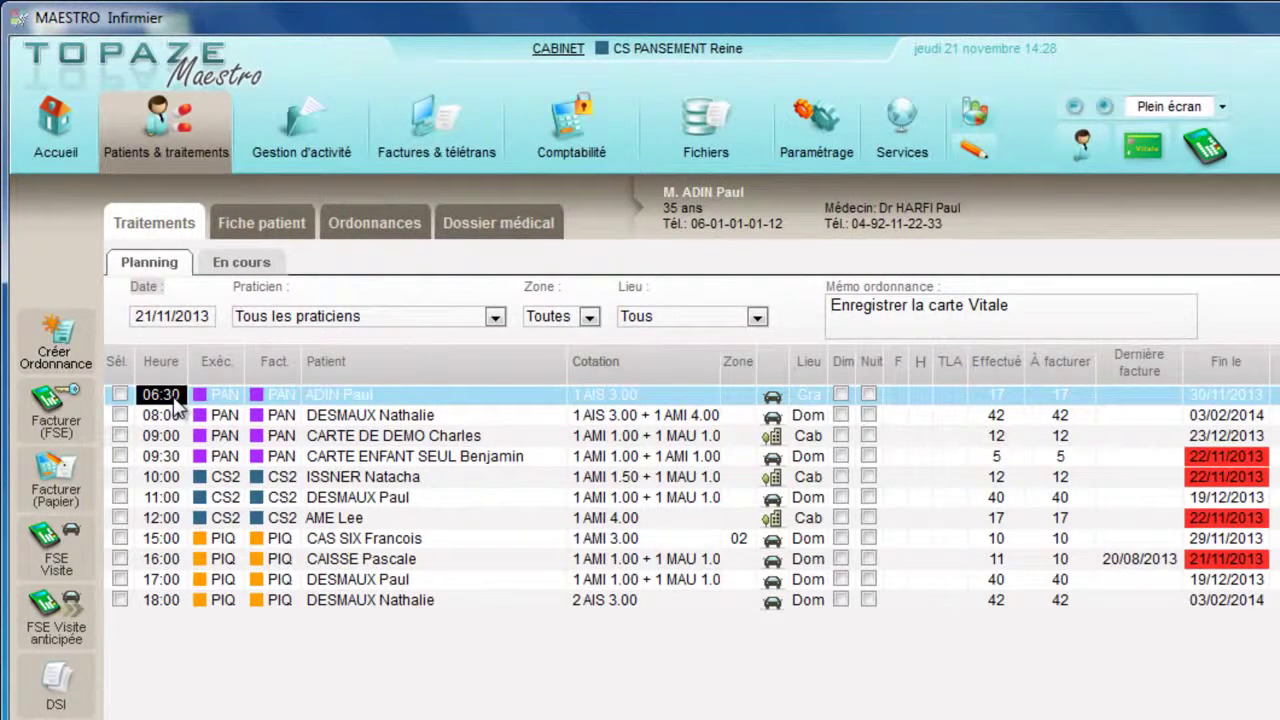
pyautogui.click(224, 402)
pyautogui.click(281, 398)
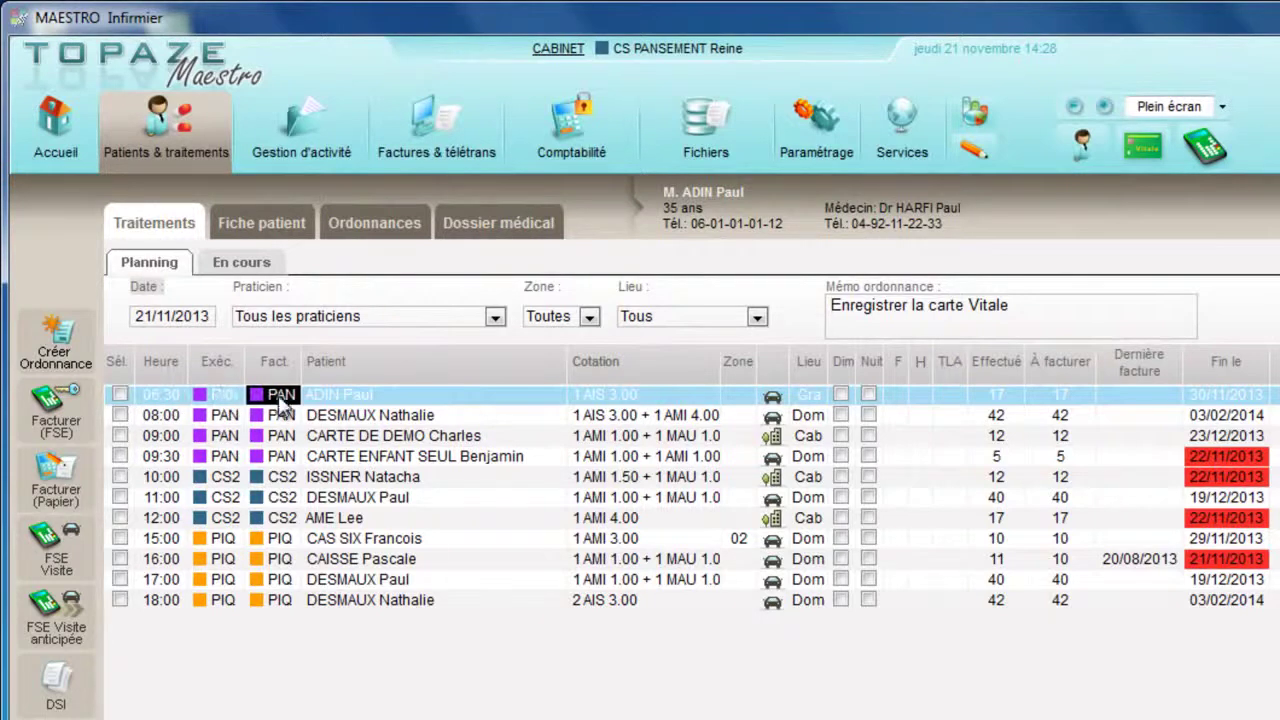
pyautogui.click(360, 400)
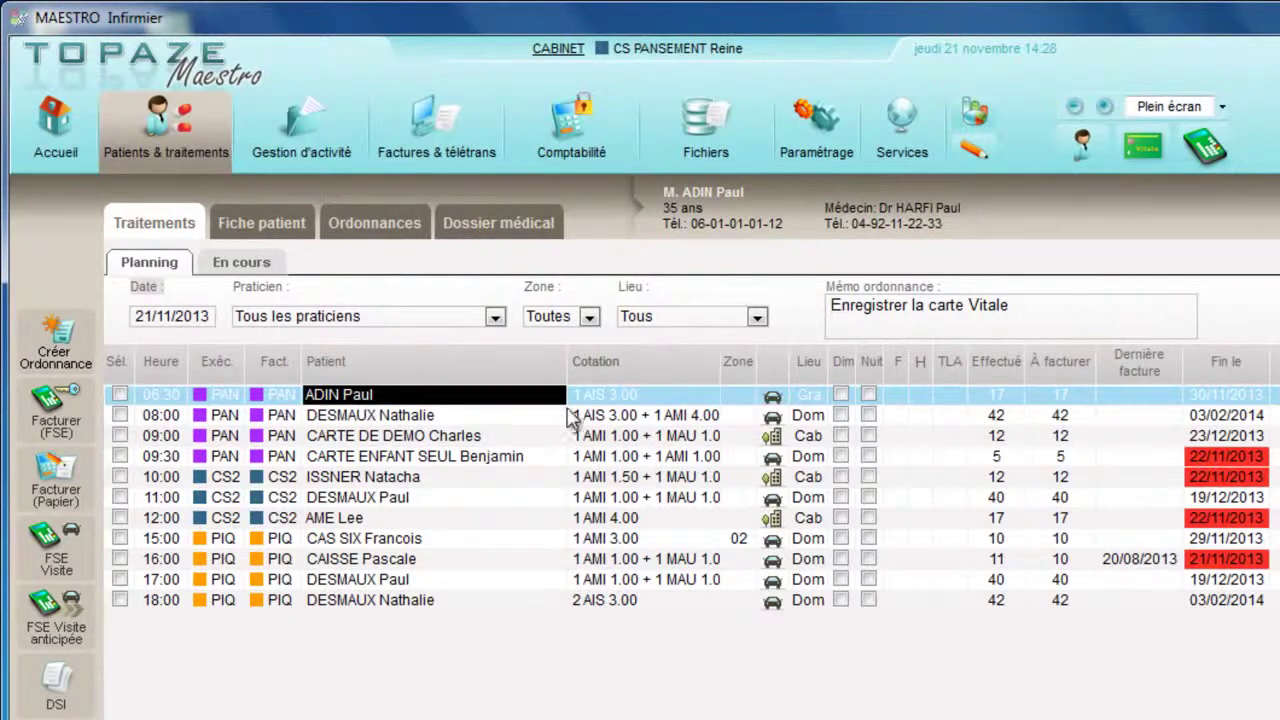
pyautogui.click(620, 400)
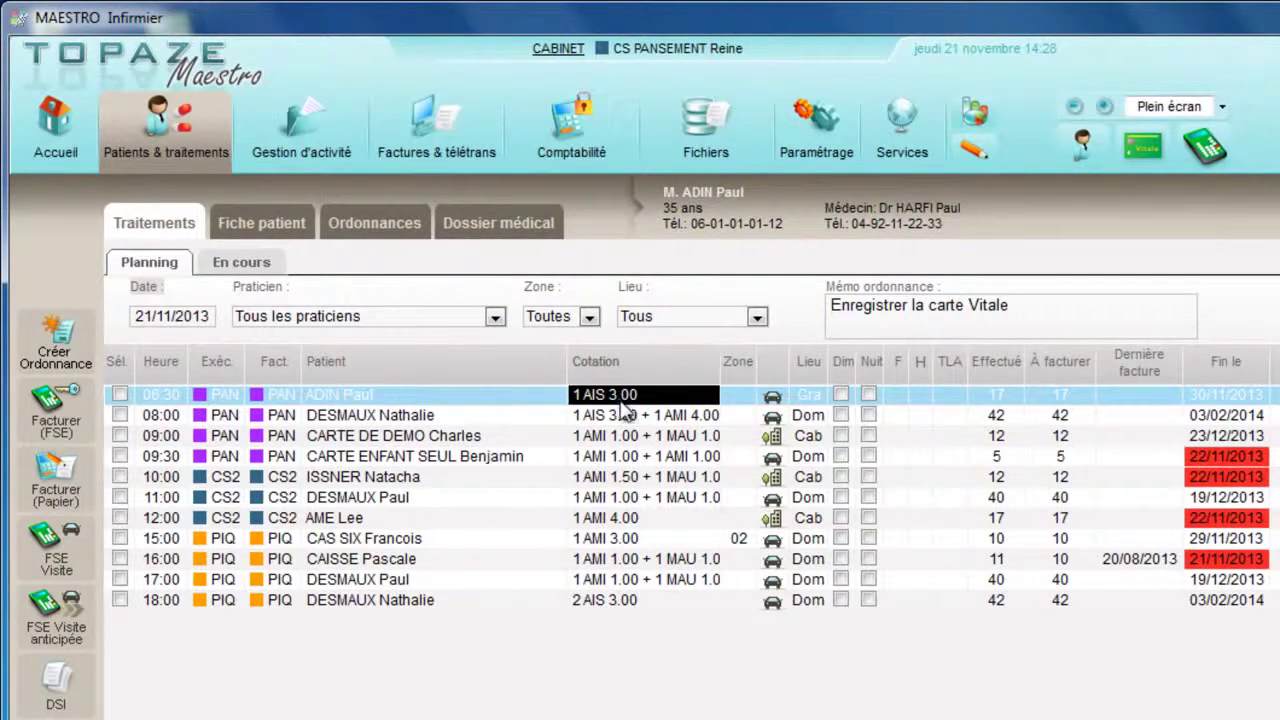
pyautogui.click(745, 395)
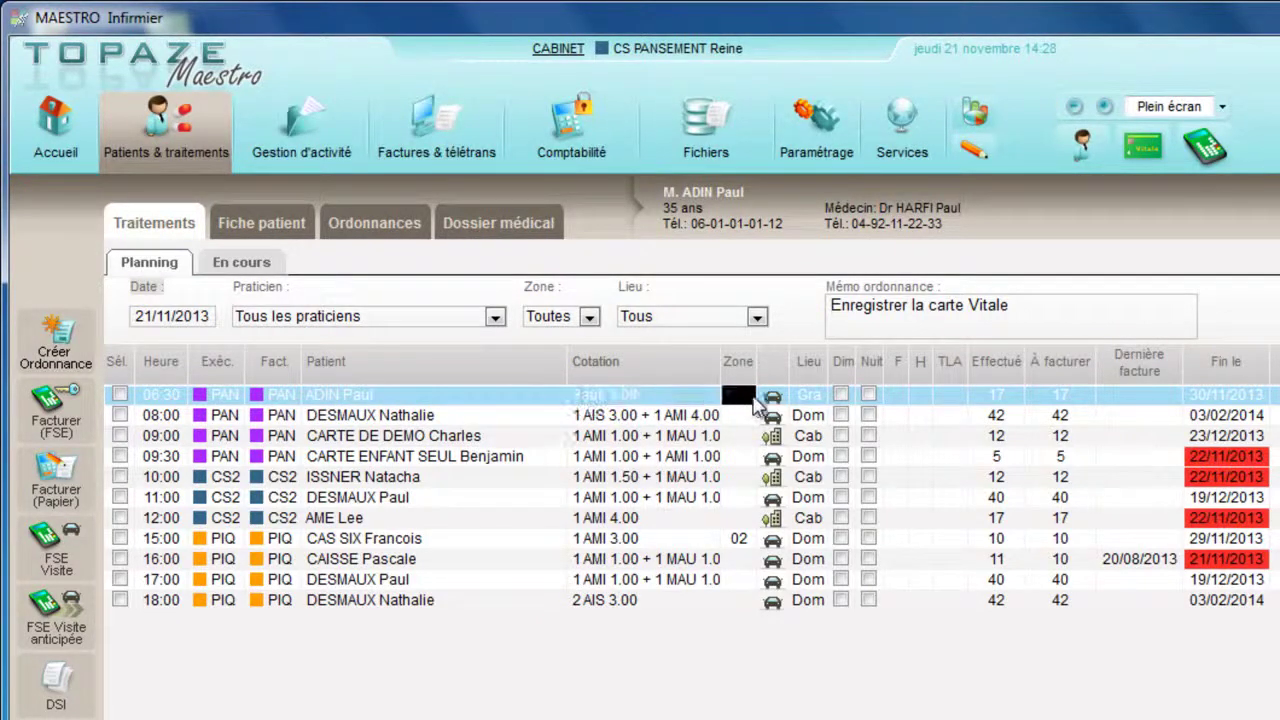
pyautogui.click(810, 398)
pyautogui.click(840, 396)
pyautogui.click(1003, 403)
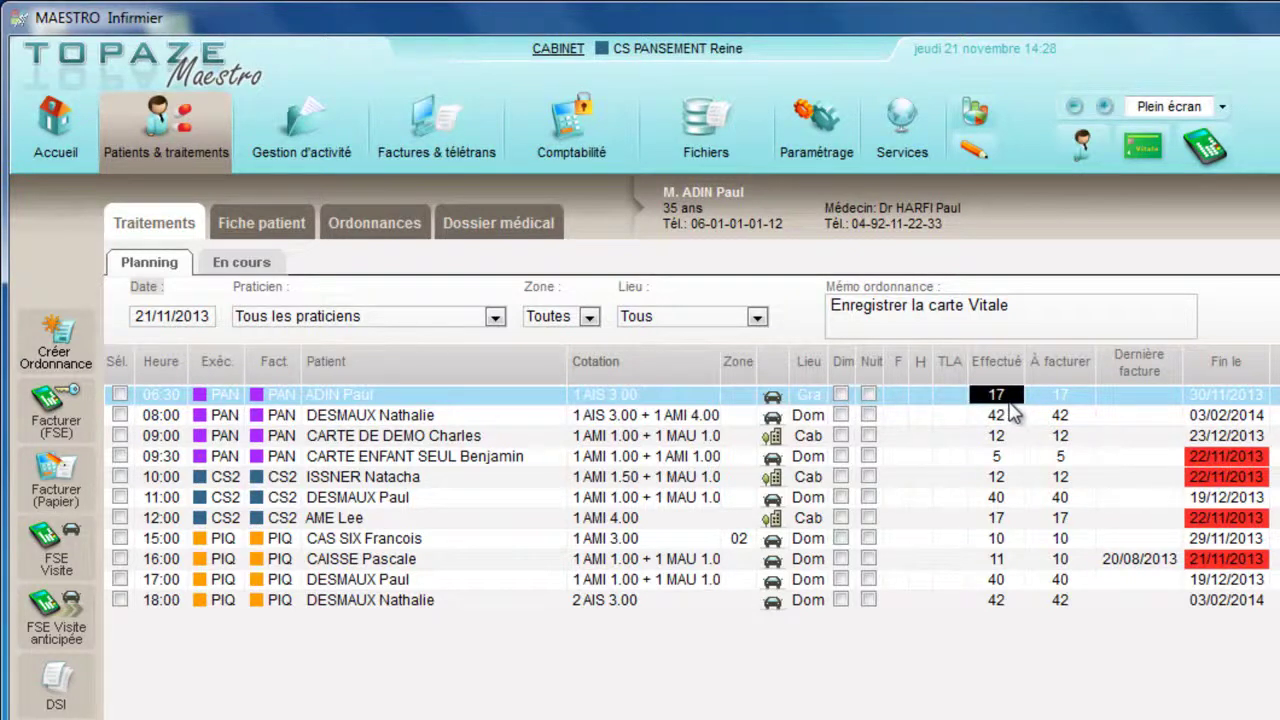
pyautogui.click(1074, 401)
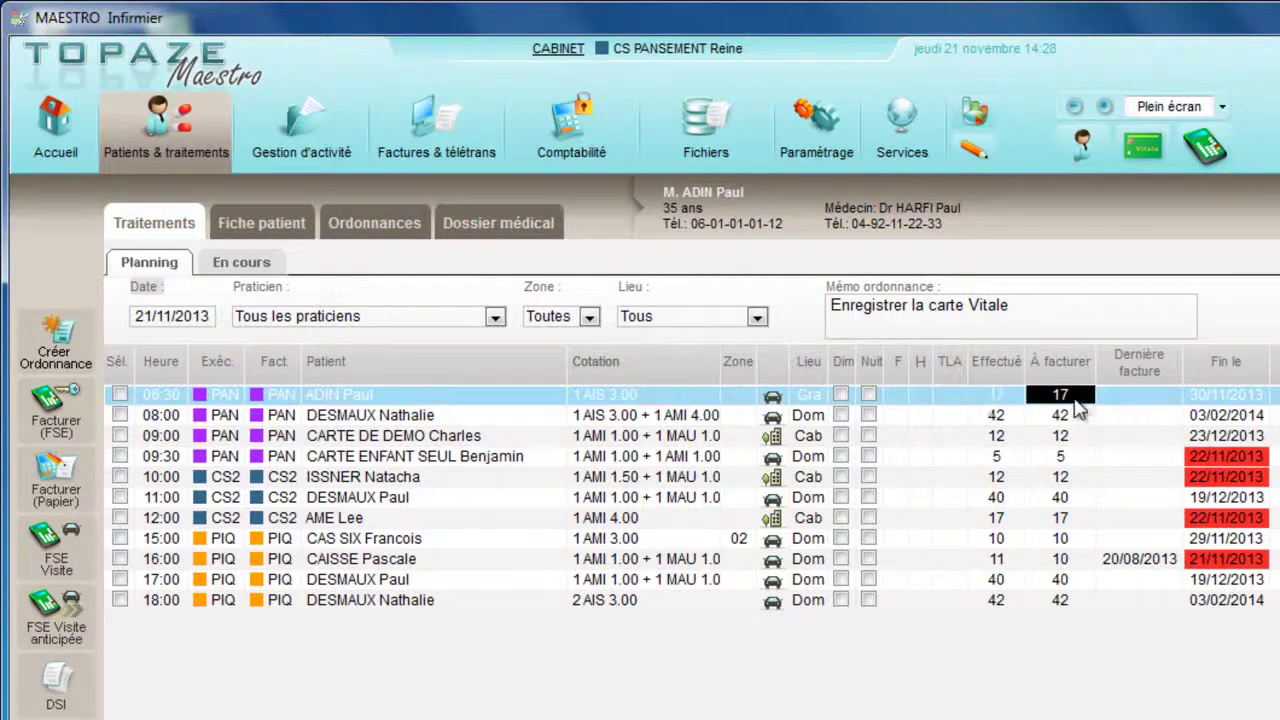
pyautogui.click(1225, 405)
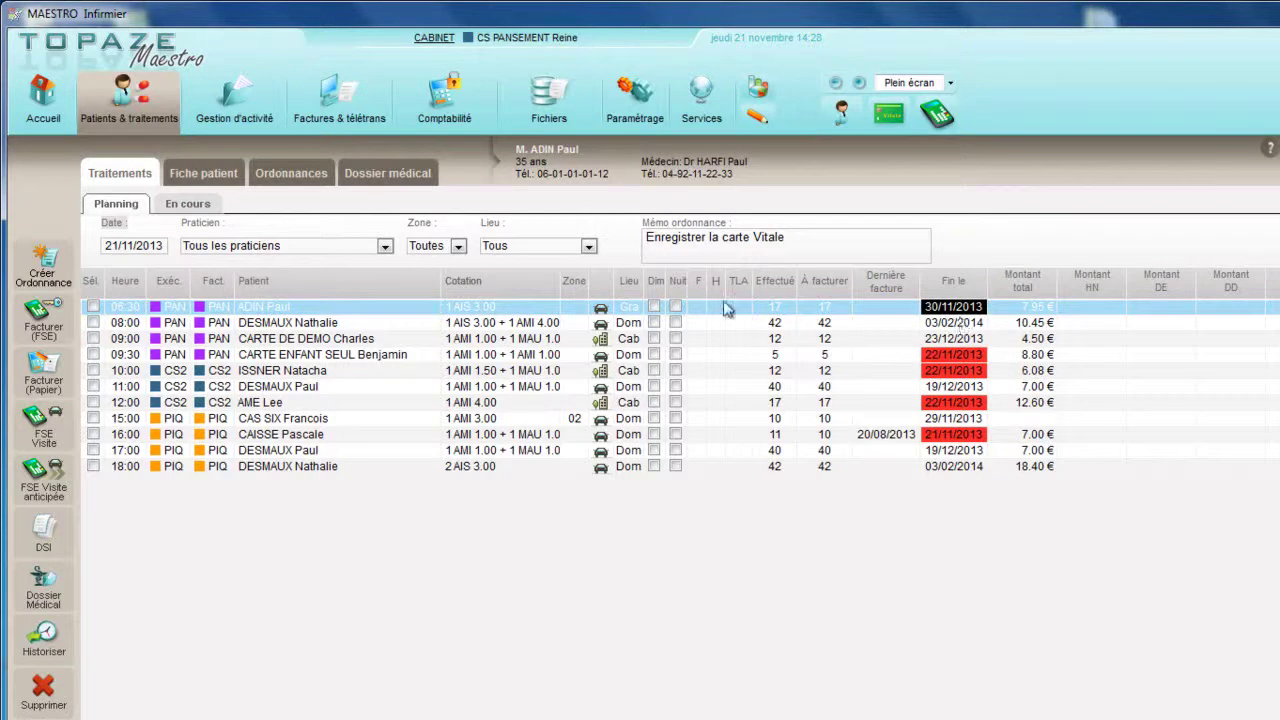
# Filter the planning by practitioner CS2, and restore the display of all practitioners.
pyautogui.click(283, 254)
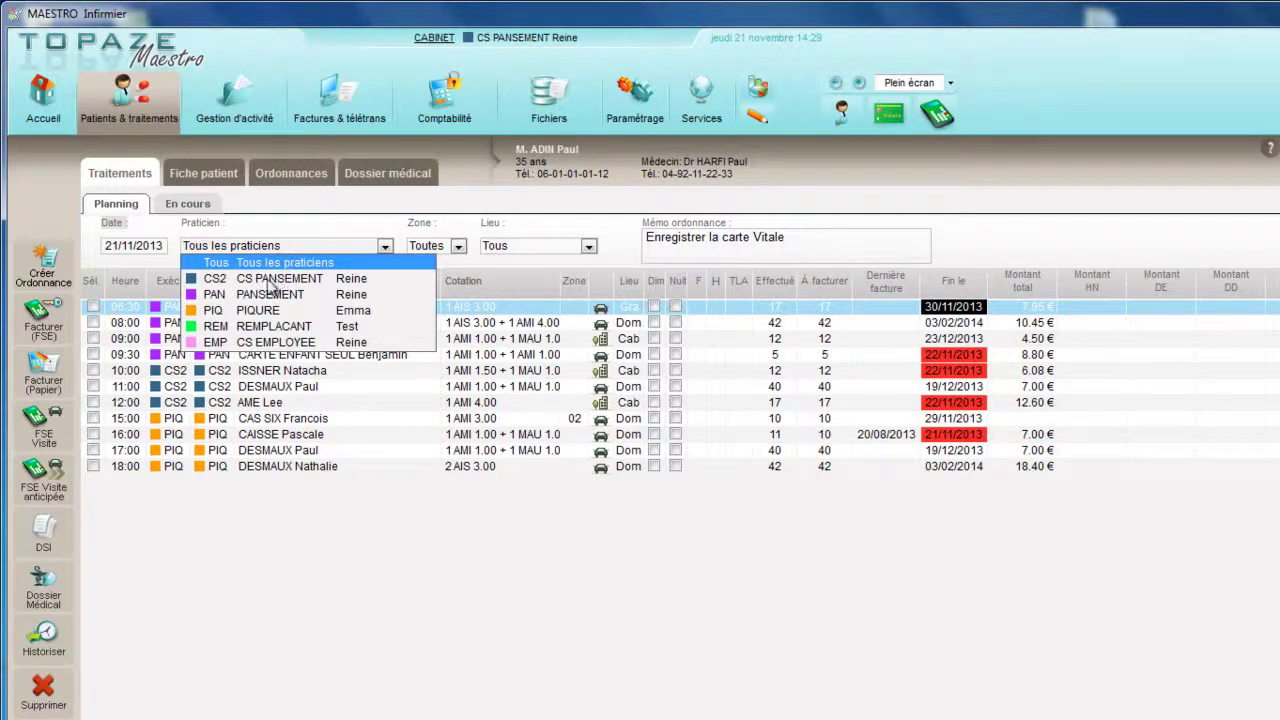
pyautogui.click(267, 279)
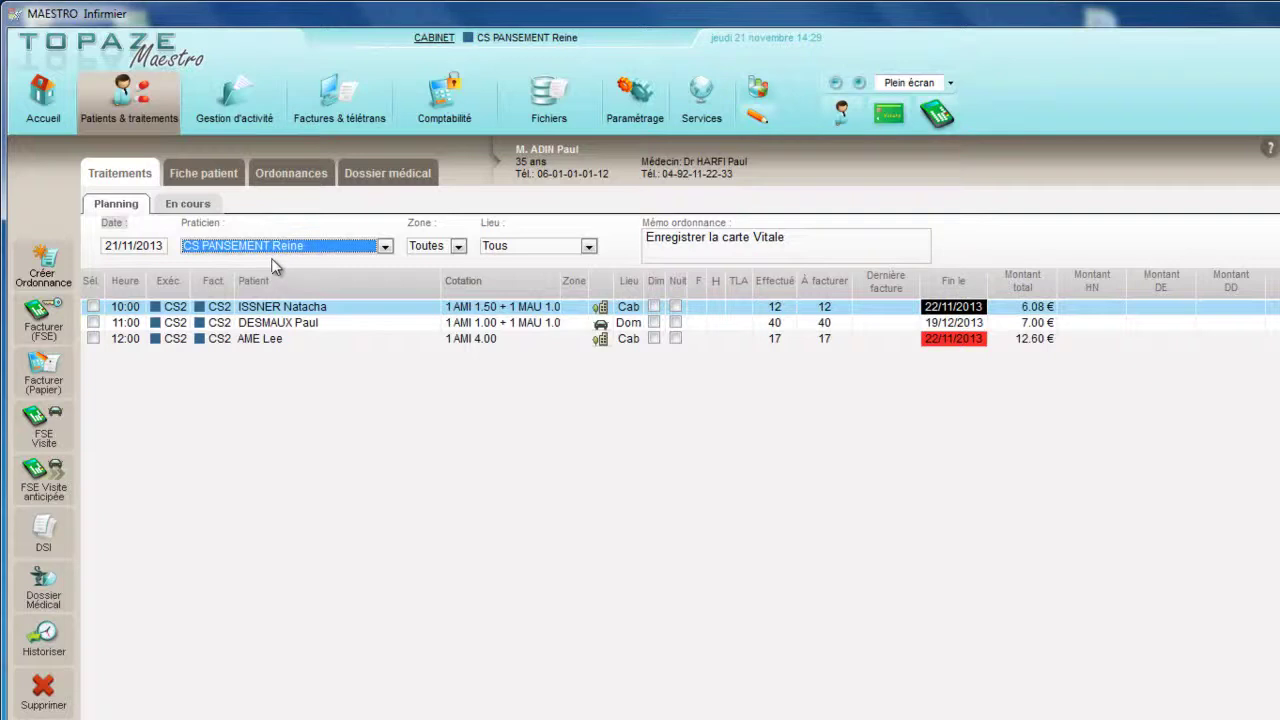
pyautogui.click(272, 248)
pyautogui.click(268, 263)
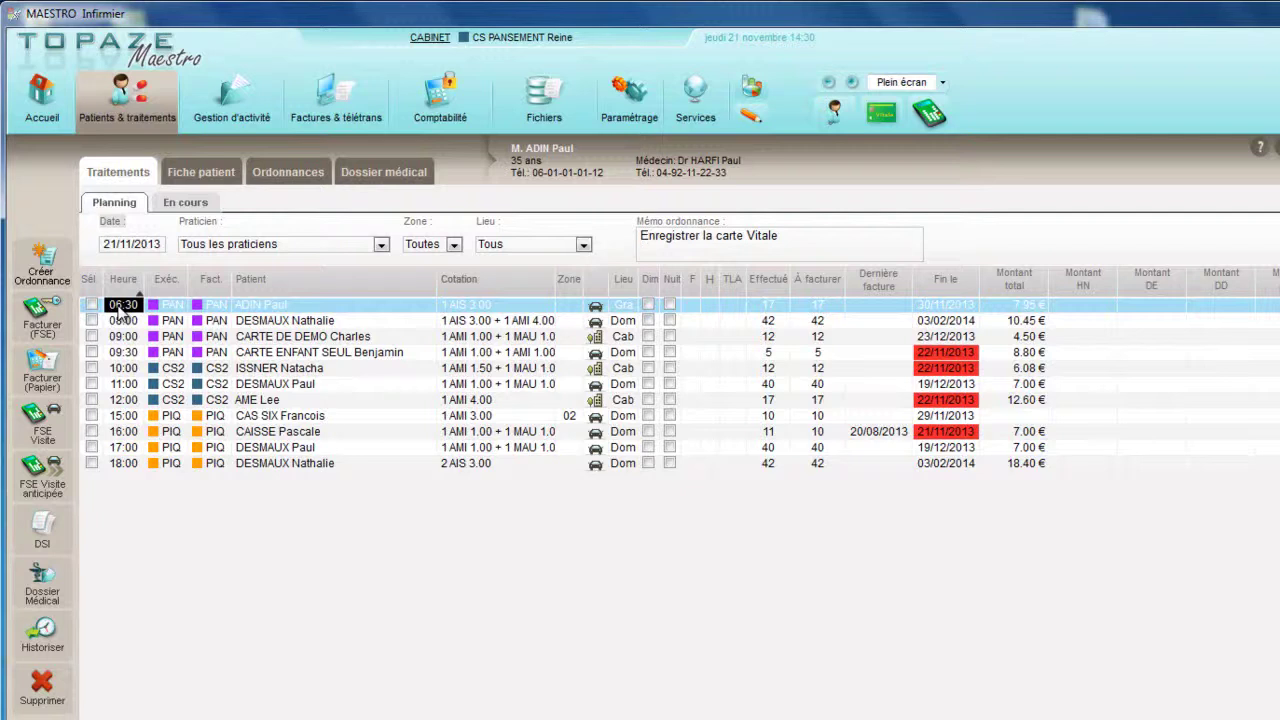
# Set the time of the 06:30 session to 06:45.
pyautogui.doubleClick(120, 312)
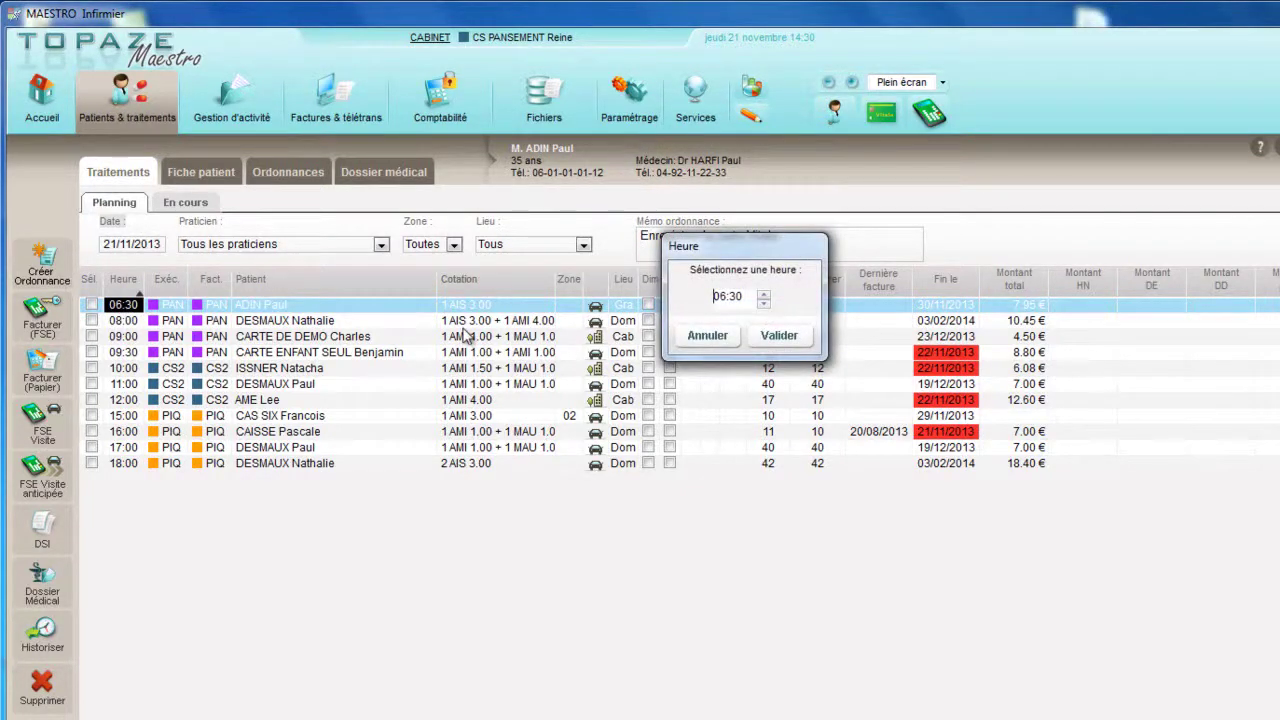
pyautogui.write('0645')
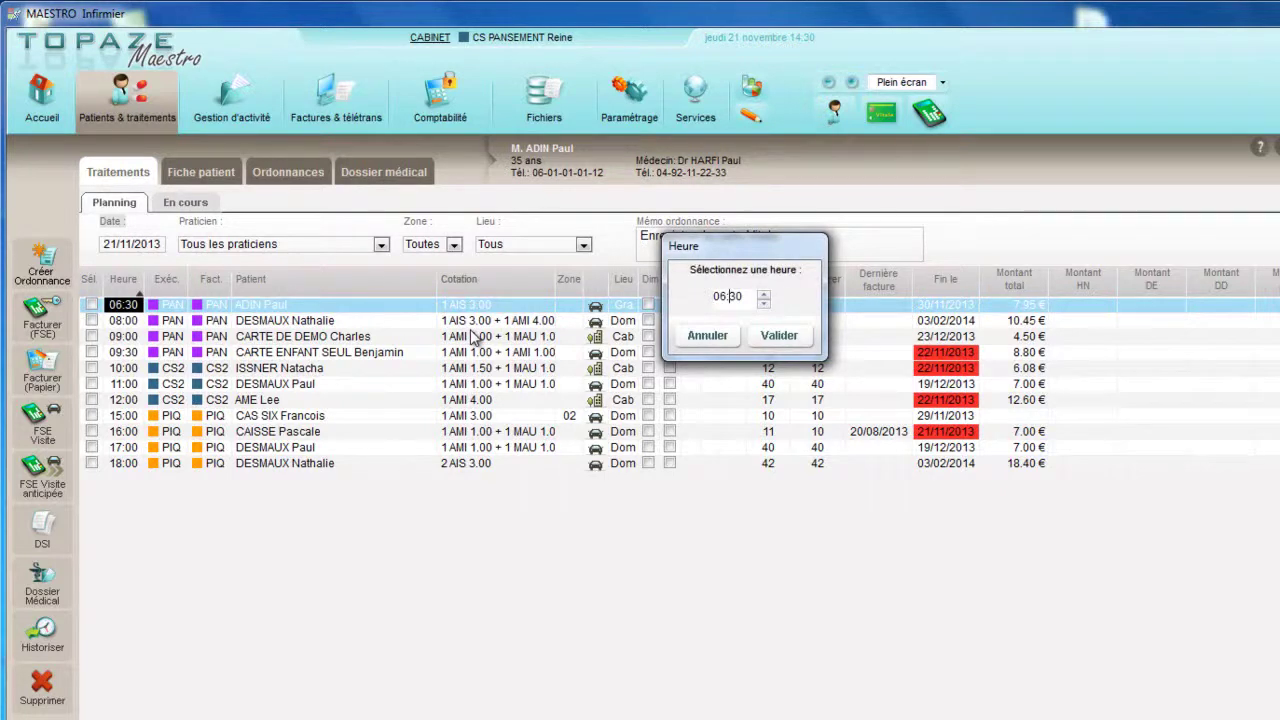
pyautogui.click(786, 336)
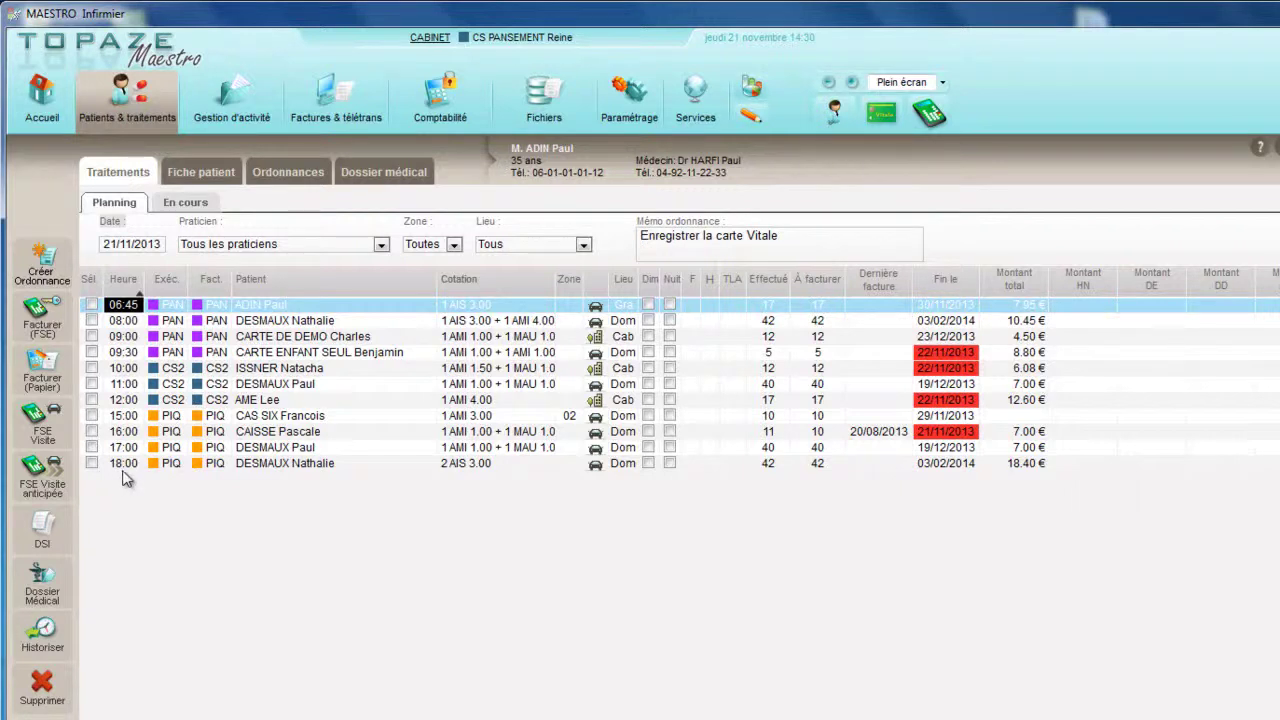
# Check the 06:45 session's billing practitioner, cotation, zone and location, and save the planning.
pyautogui.click(186, 305)
pyautogui.click(210, 306)
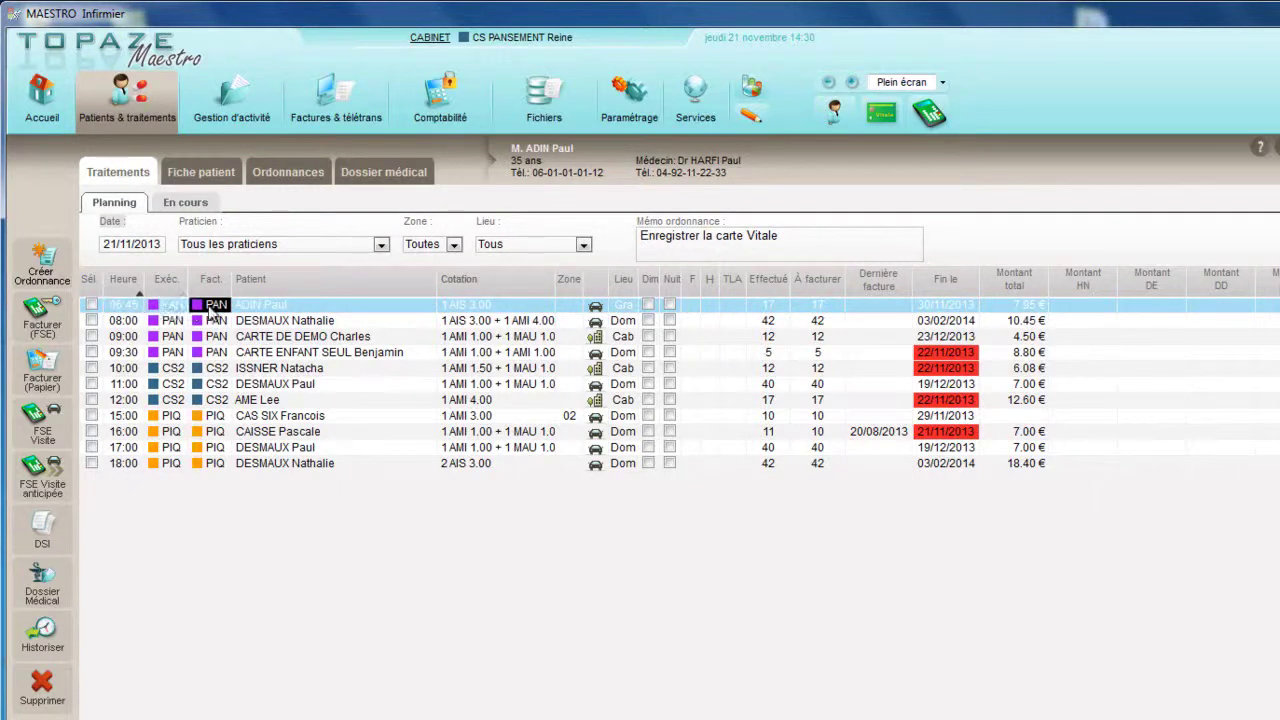
pyautogui.click(478, 308)
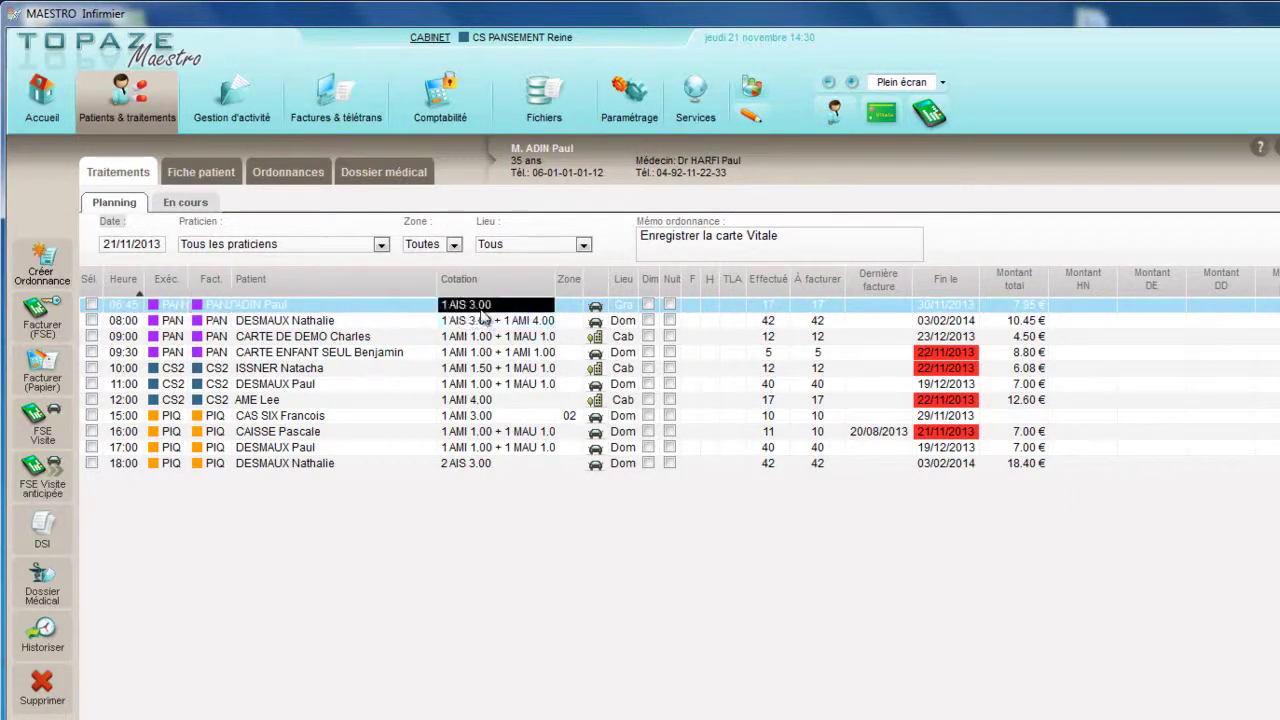
pyautogui.click(566, 306)
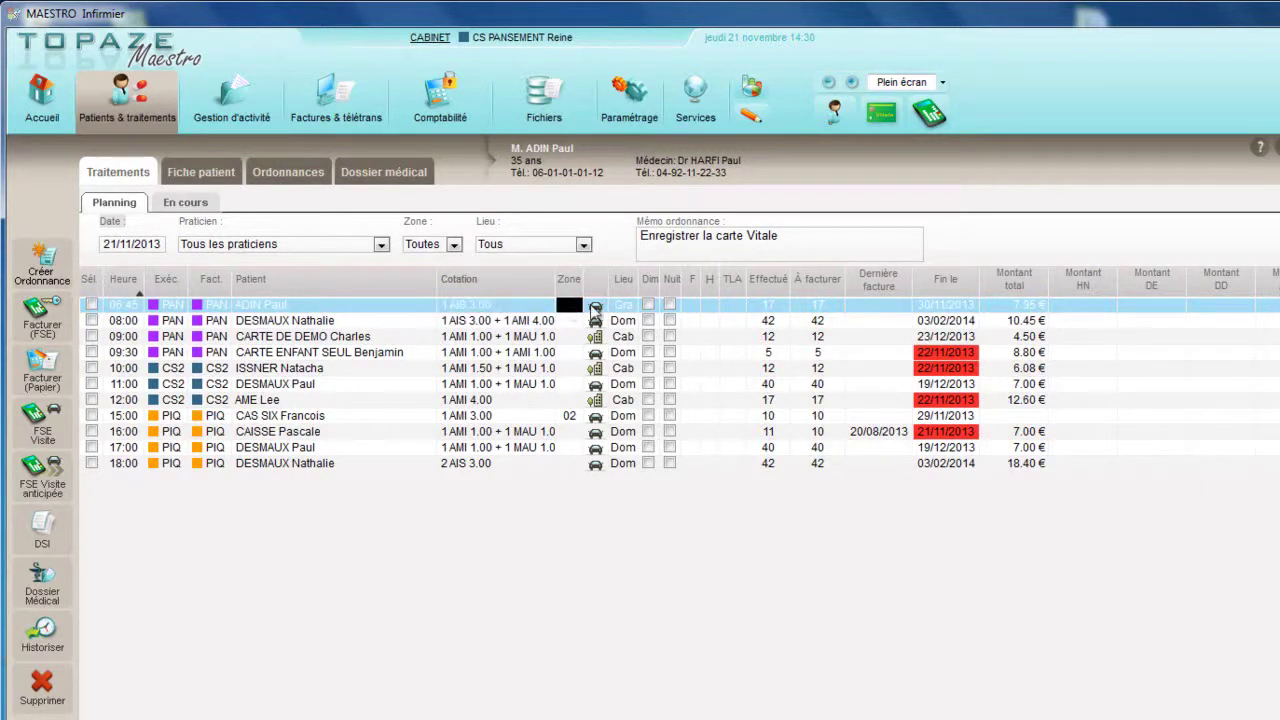
pyautogui.click(627, 306)
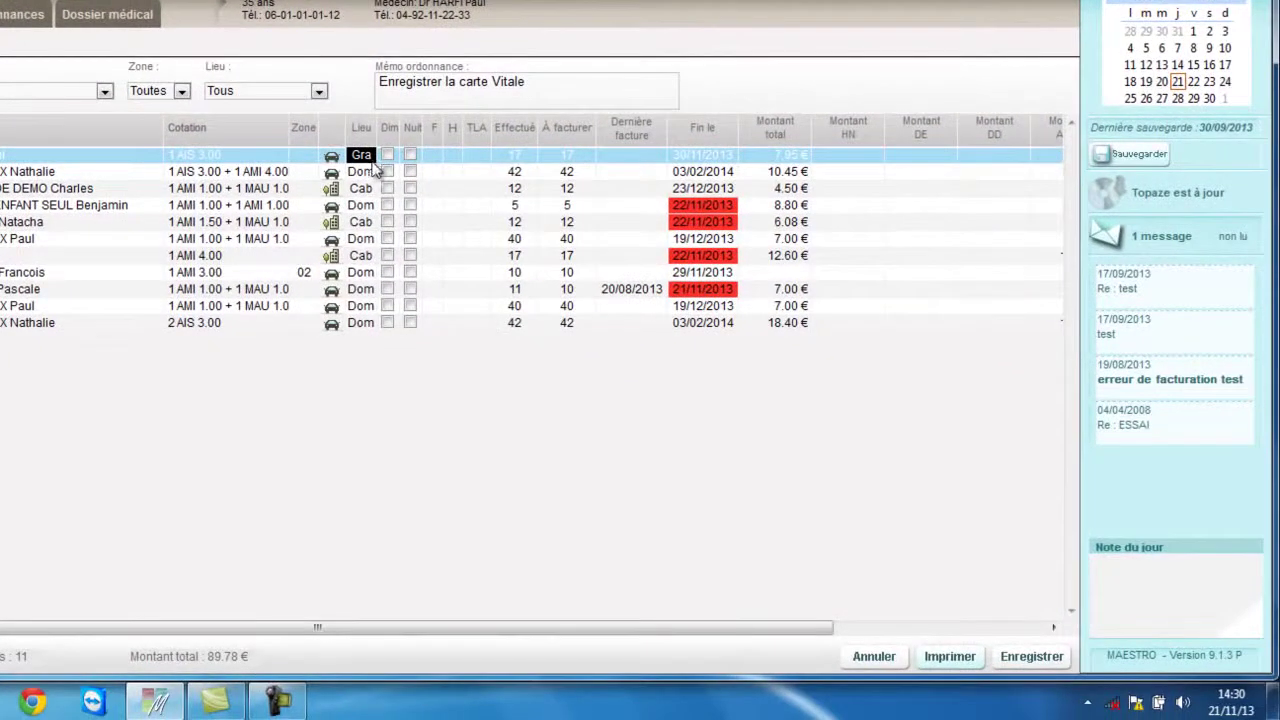
pyautogui.click(1030, 656)
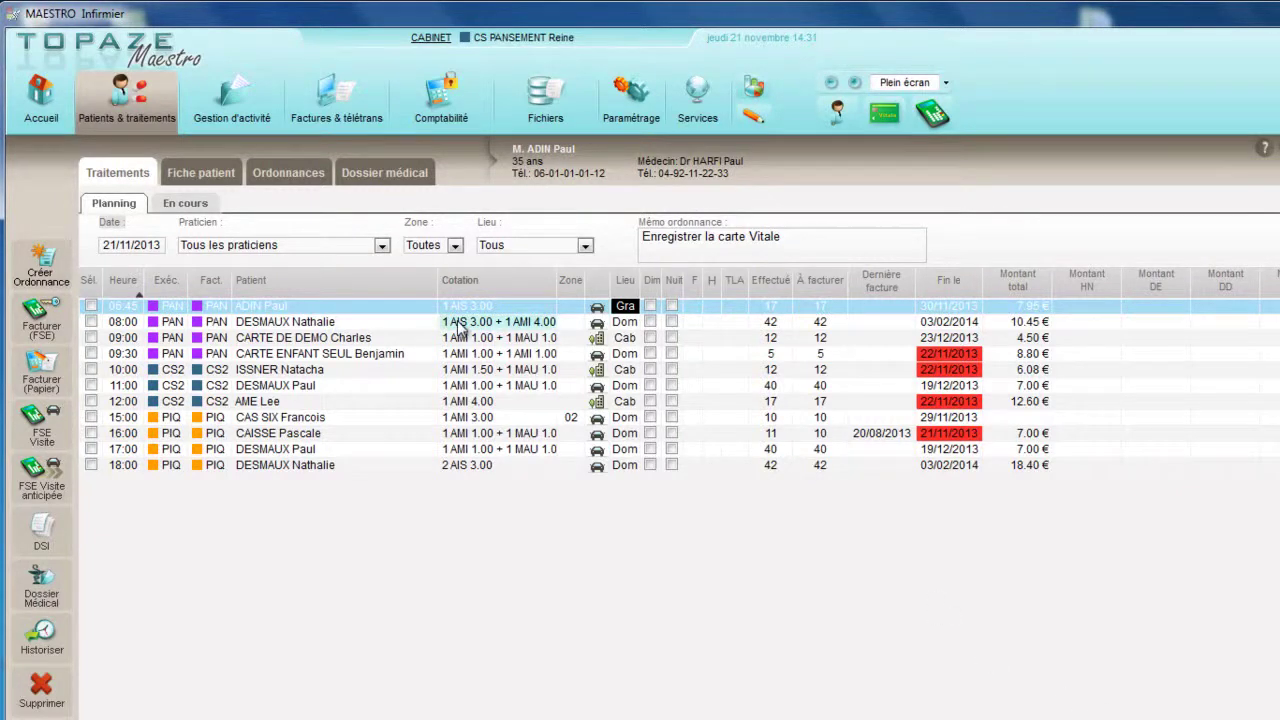
# View the practitioners' monthly Organisation schedule in activity management, and return to the treatment planning.
pyautogui.click(245, 100)
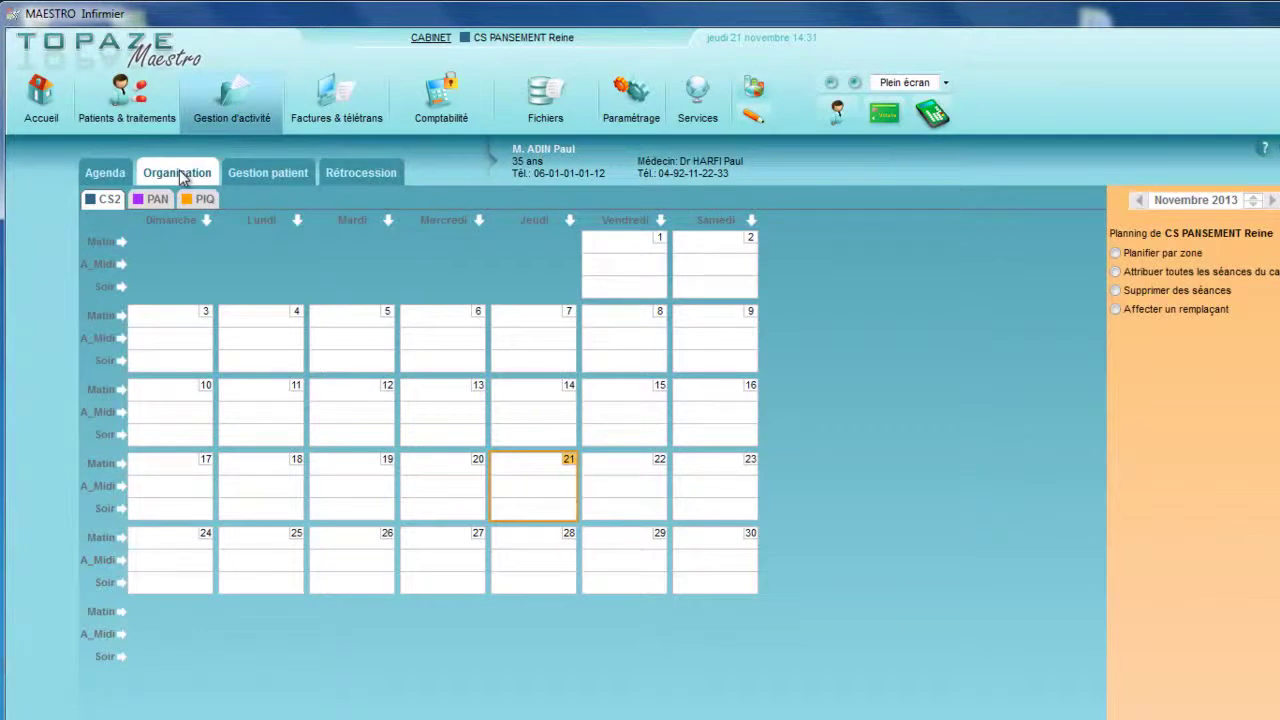
pyautogui.click(128, 93)
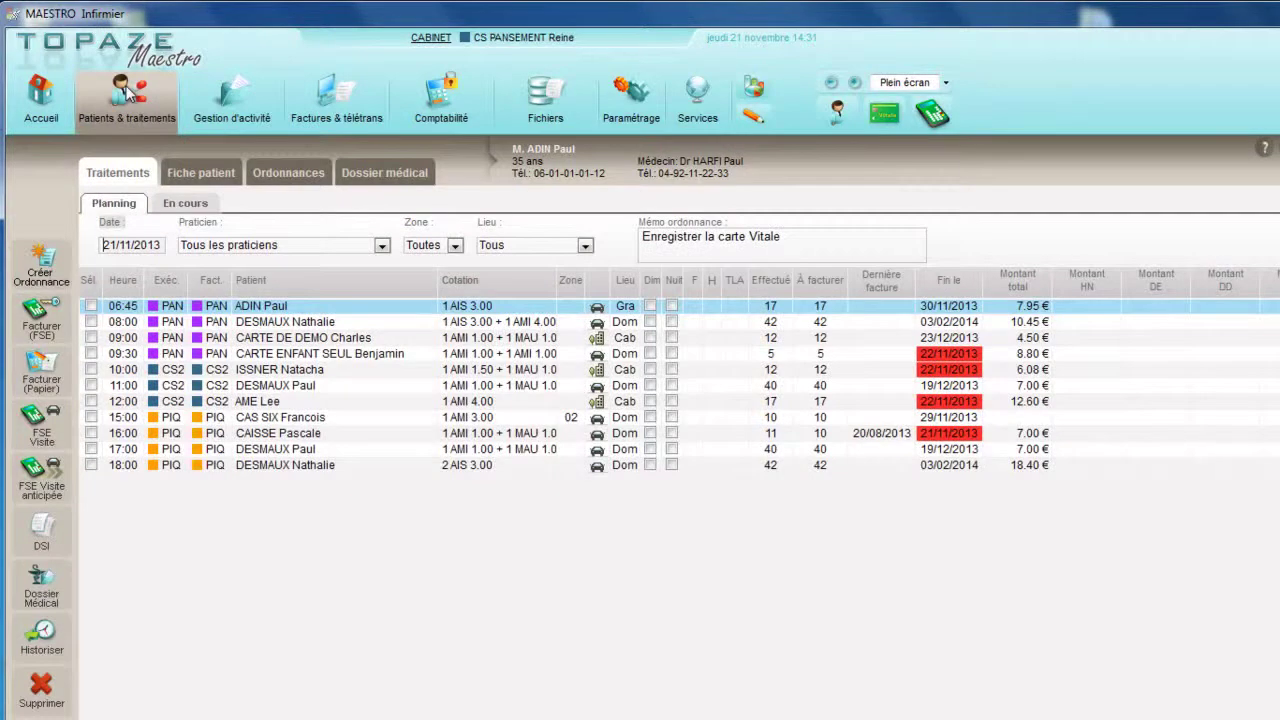
# Delete the 16:00 session from the 21/11/2013 planning.
pyautogui.click(118, 436)
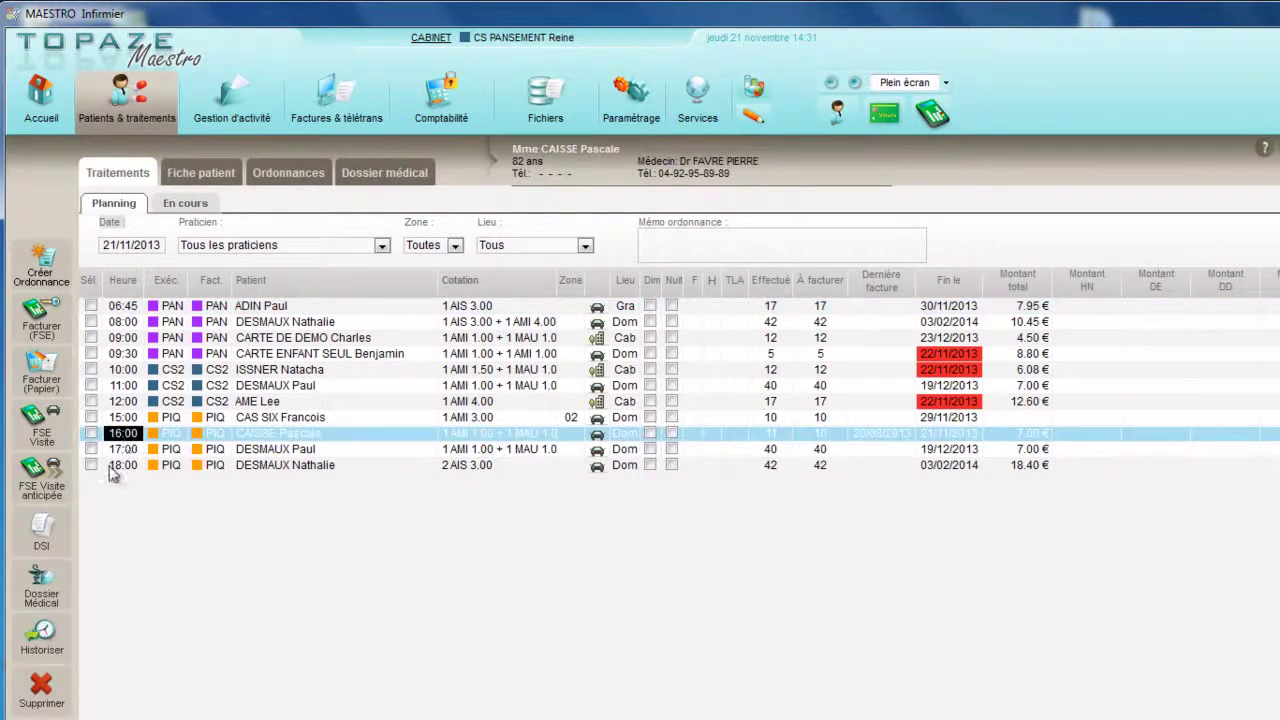
pyautogui.click(46, 706)
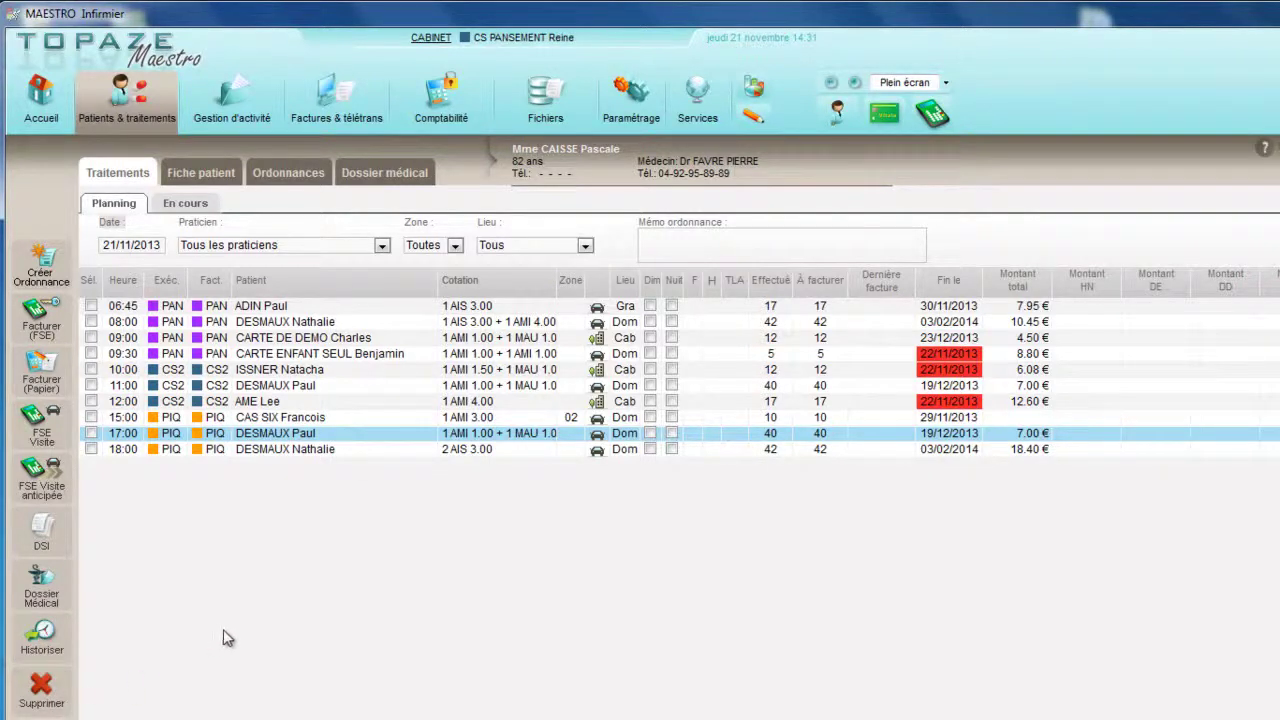
# Archive (Historiser) the prescription of the 15:00 session and check its marker in the H column.
pyautogui.click(136, 419)
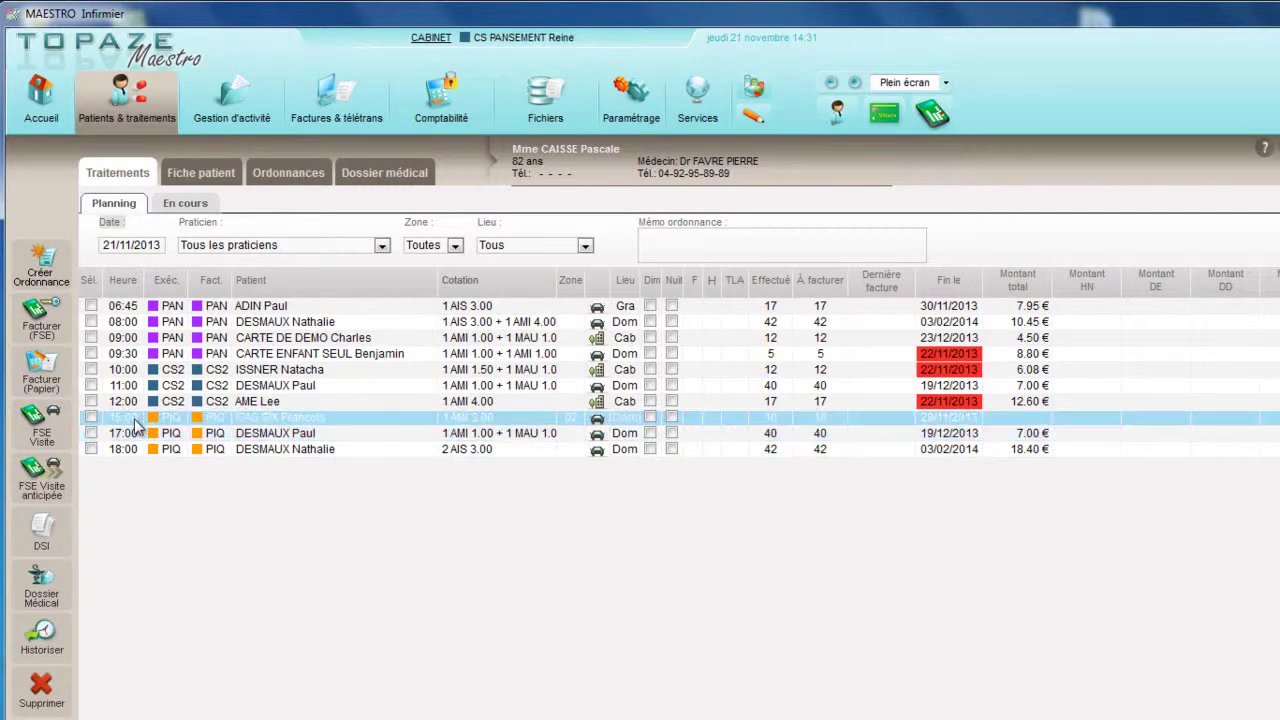
pyautogui.click(48, 645)
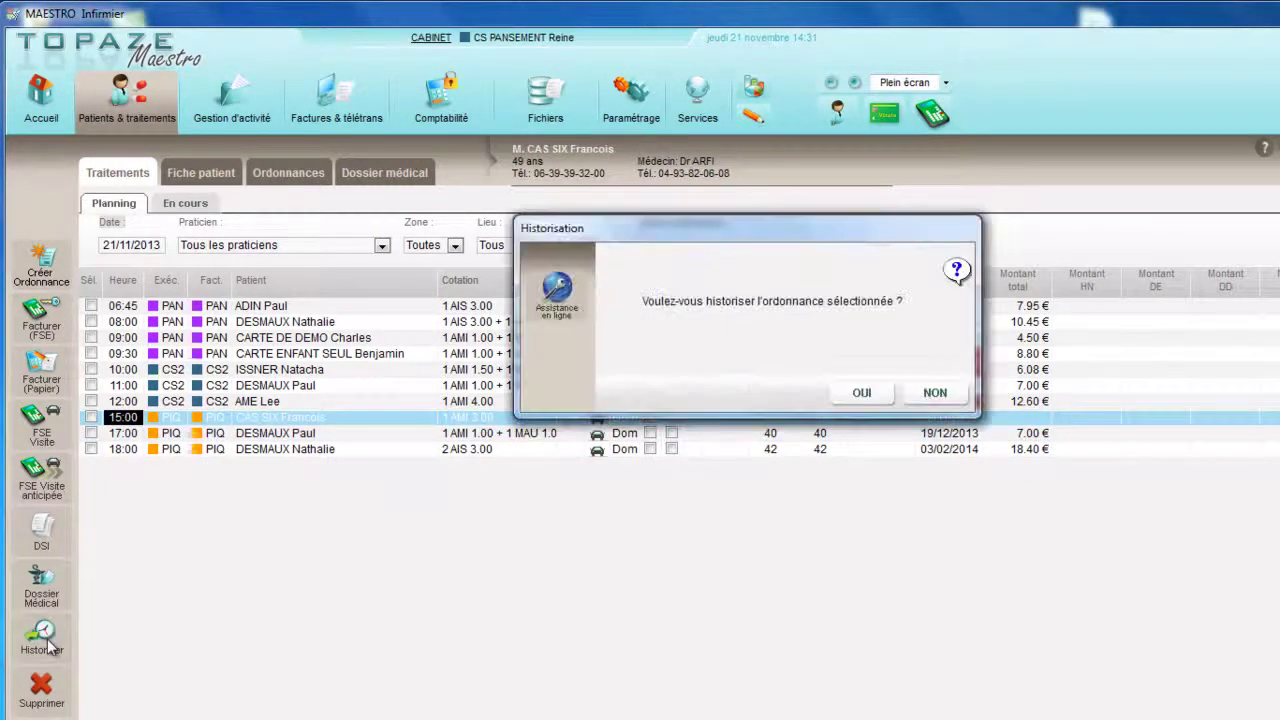
pyautogui.click(860, 391)
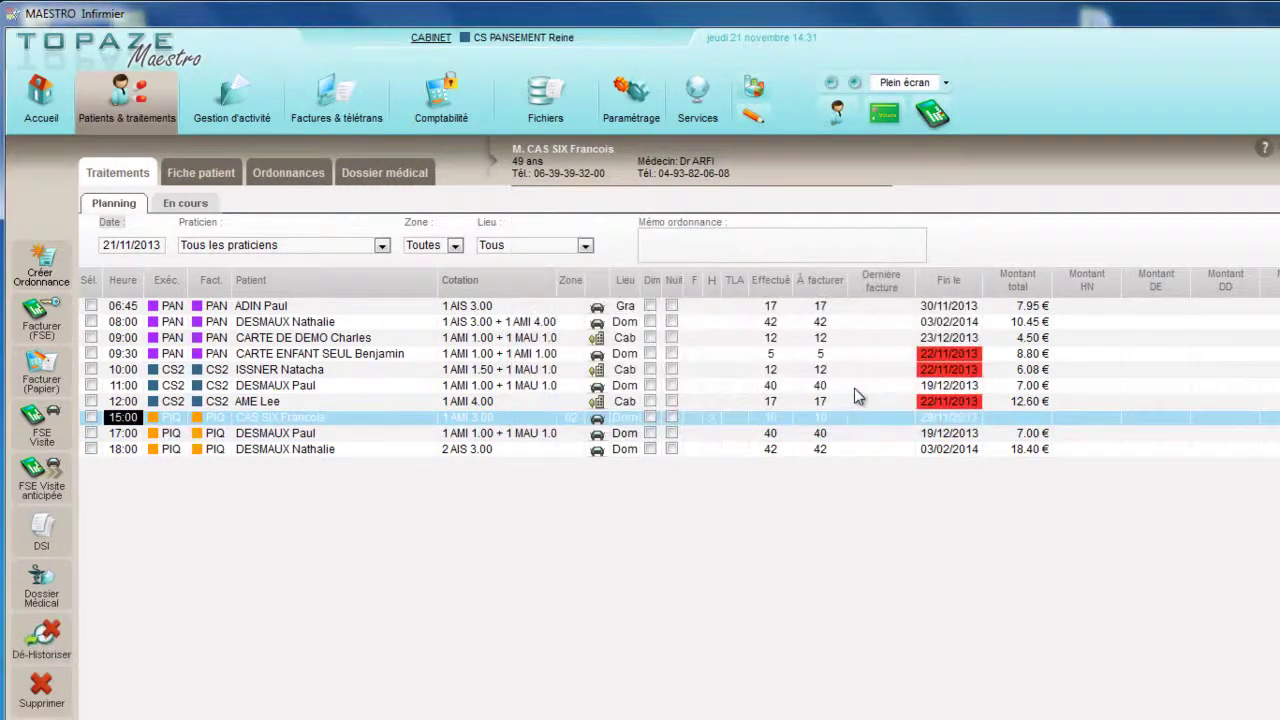
pyautogui.click(712, 417)
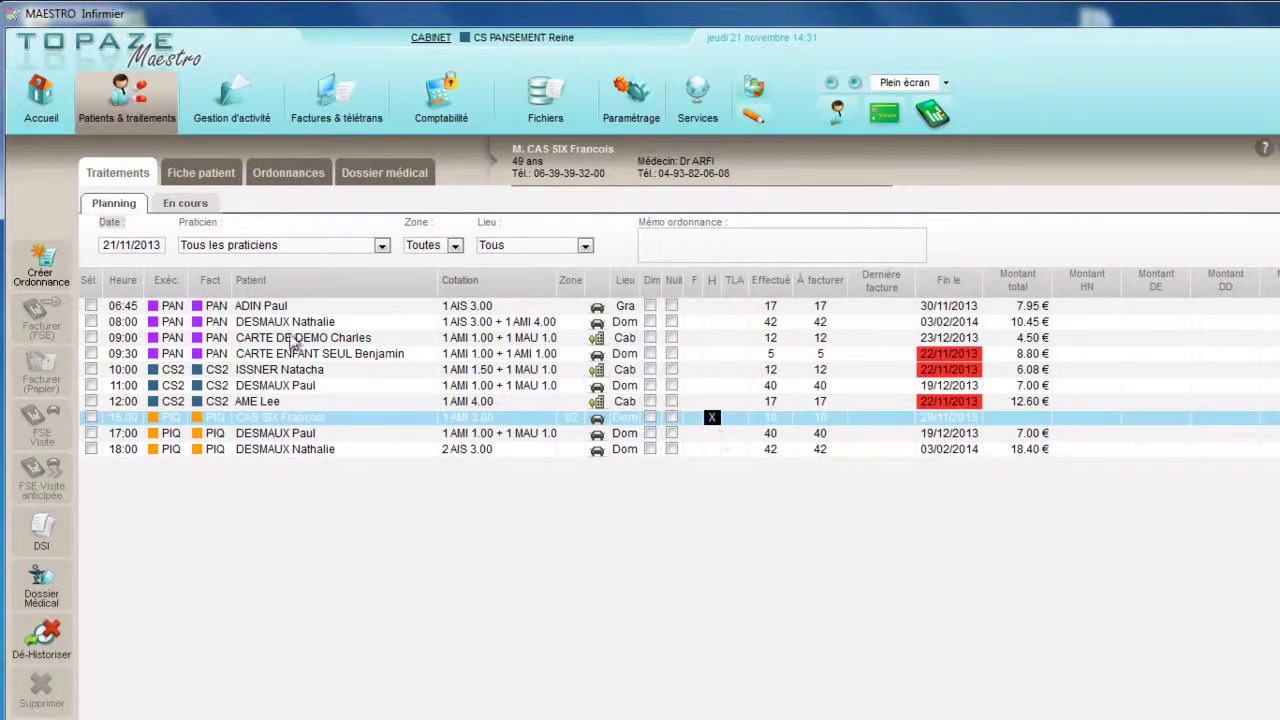
# Add a DSI act to the 06:45 session's patient with code DSII, assessment date 04/09/2013 at 12:00:00 and cotation 1 DI 1.50.
pyautogui.click(271, 306)
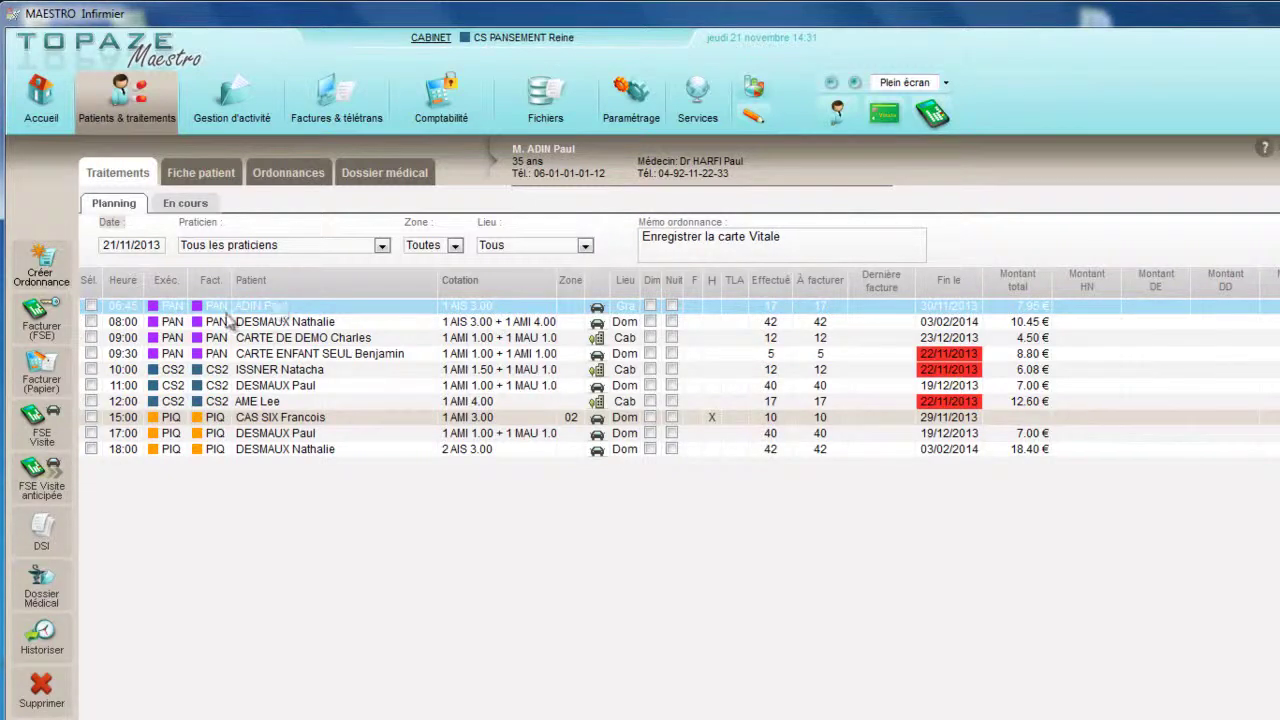
pyautogui.click(41, 535)
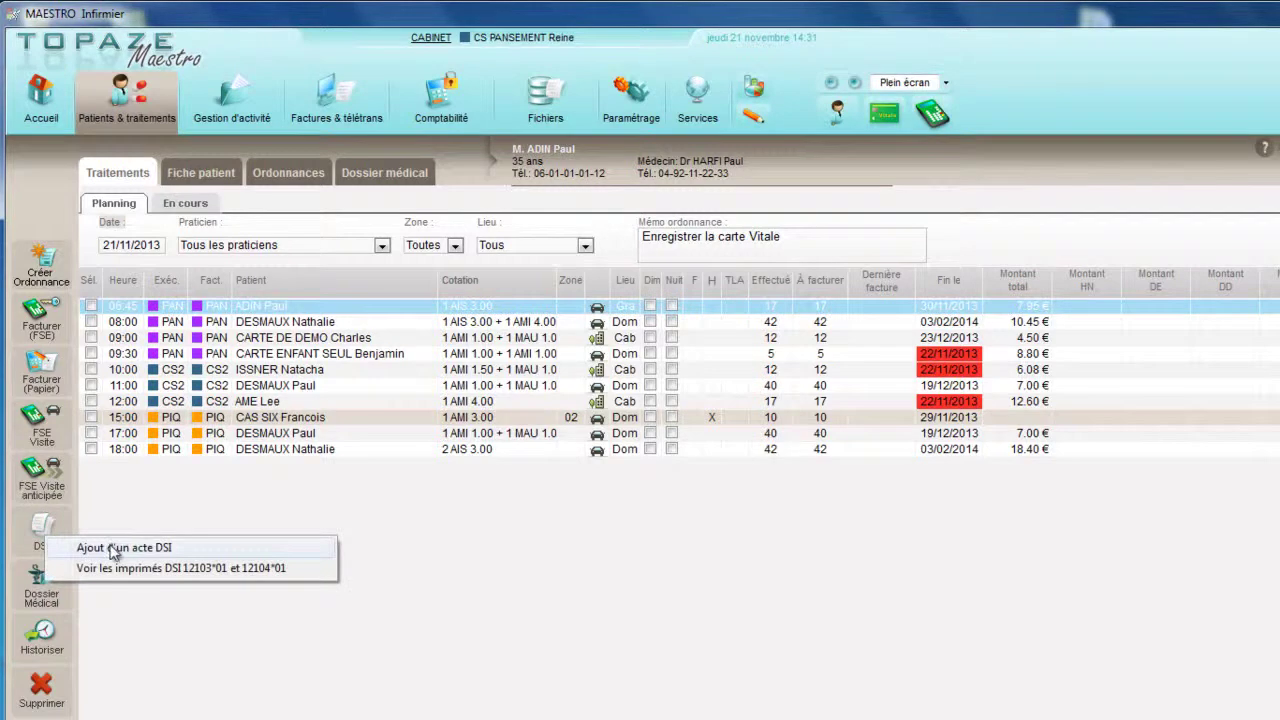
pyautogui.click(118, 548)
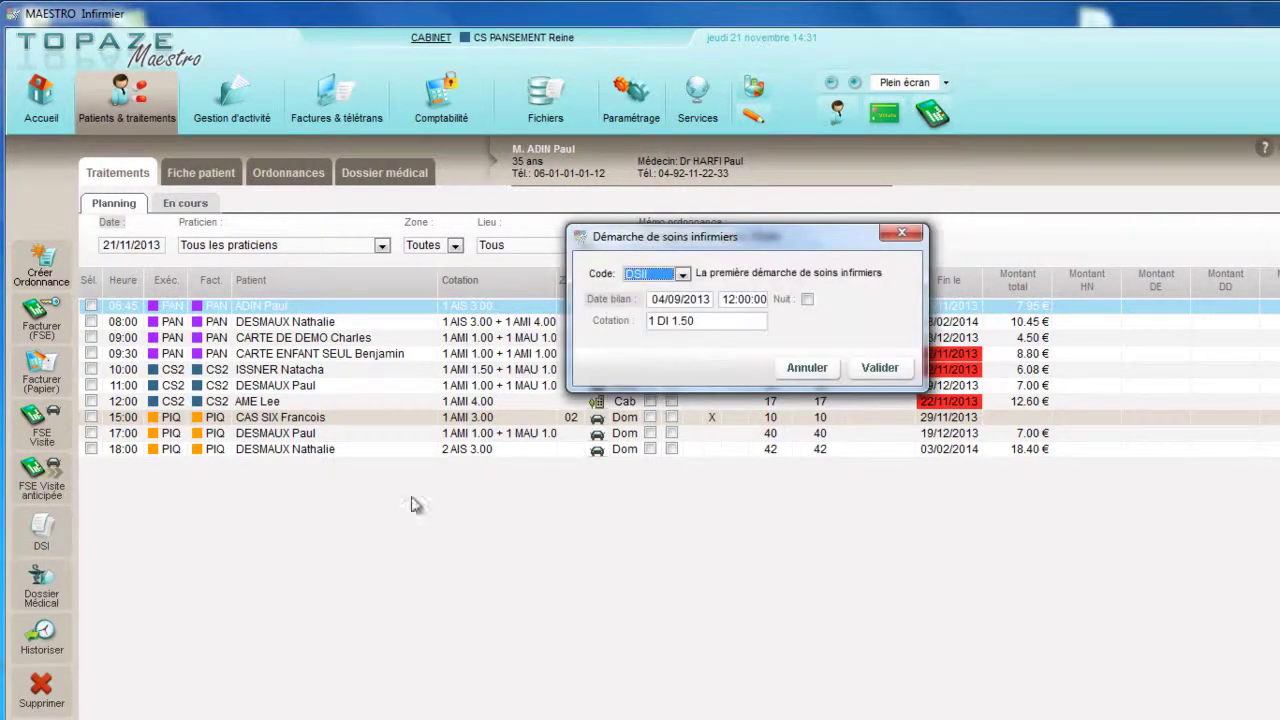
pyautogui.click(879, 369)
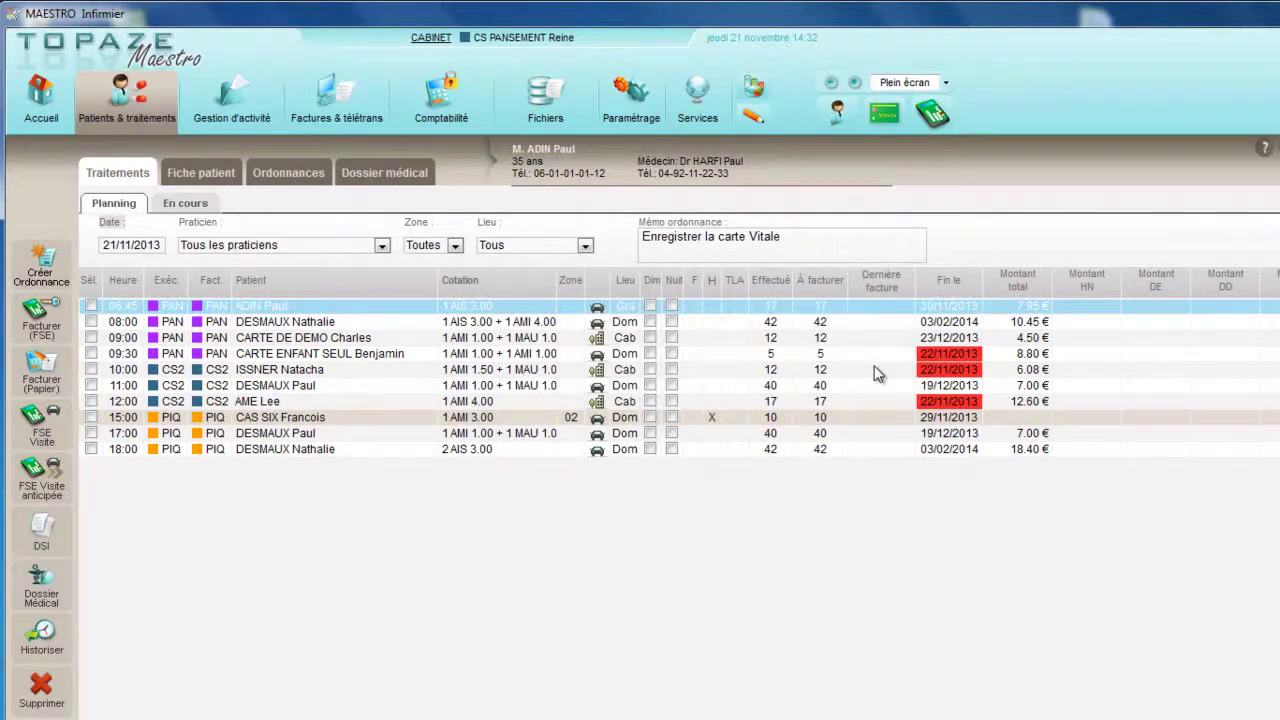
# View the DSI forms 12103*01 and 12104*01 for the 06:45 session's patient, and check the number of sessions still to bill (À facturer).
pyautogui.click(41, 530)
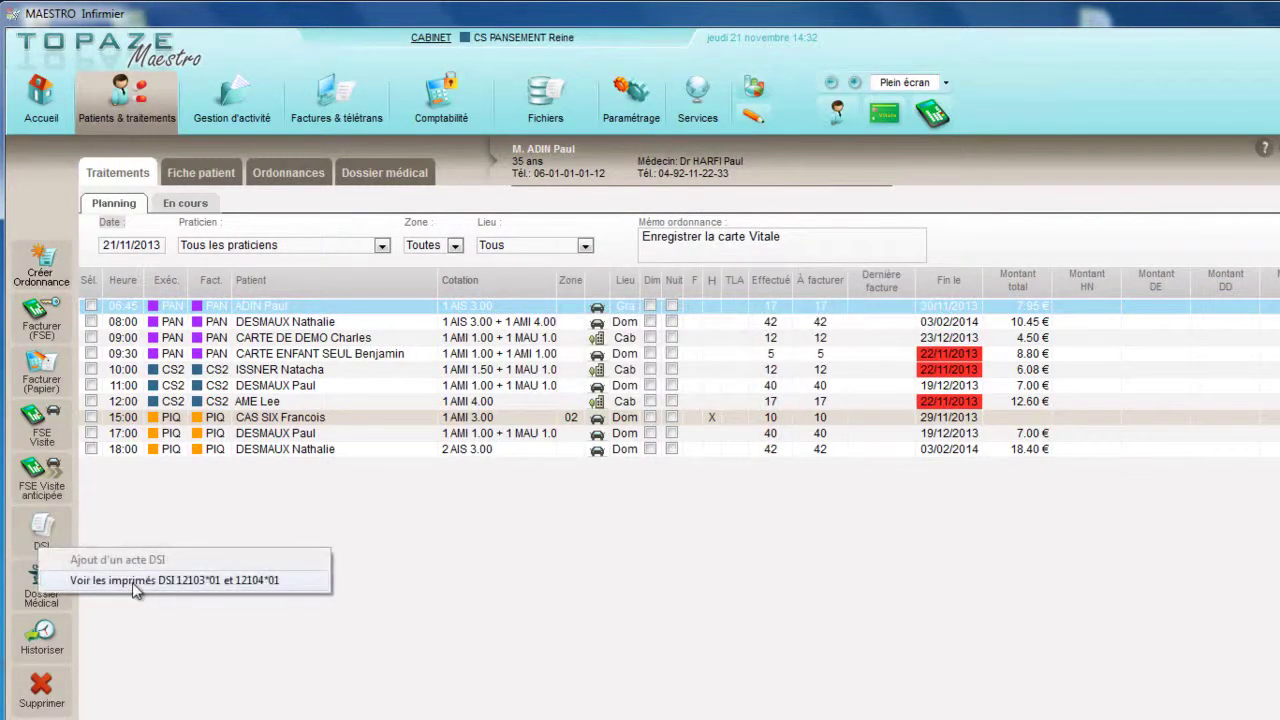
pyautogui.click(135, 586)
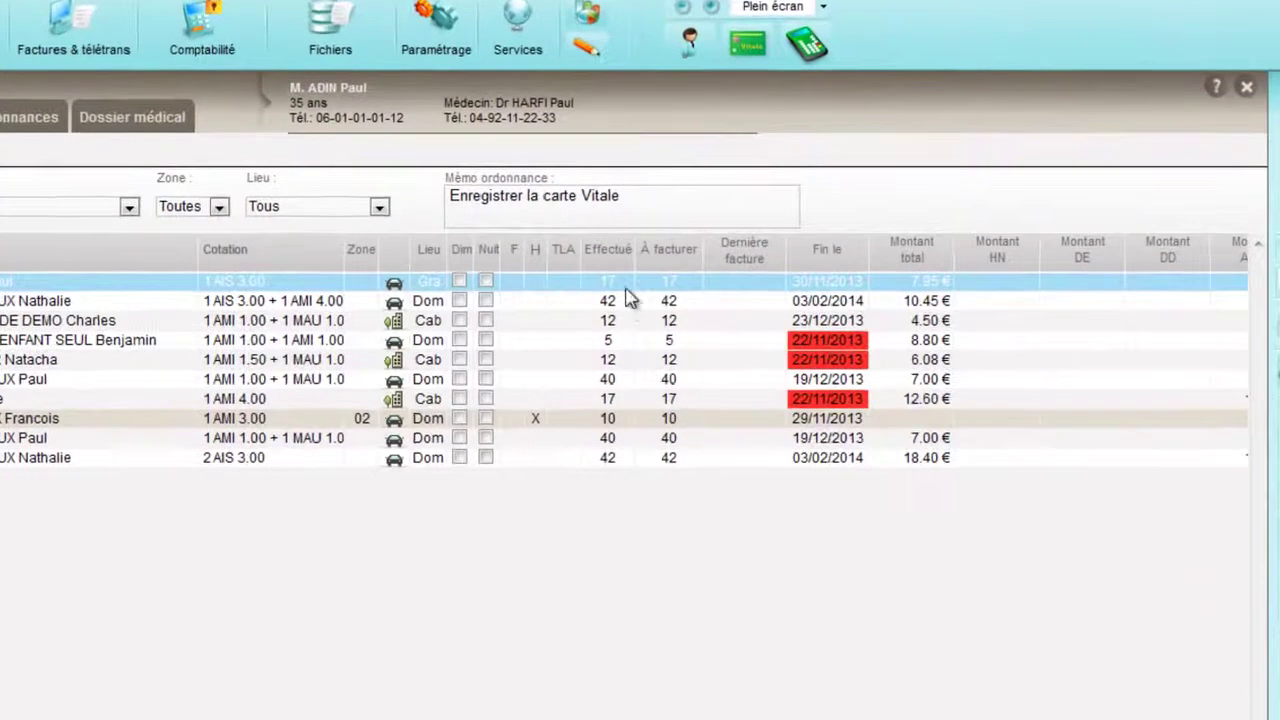
pyautogui.click(660, 285)
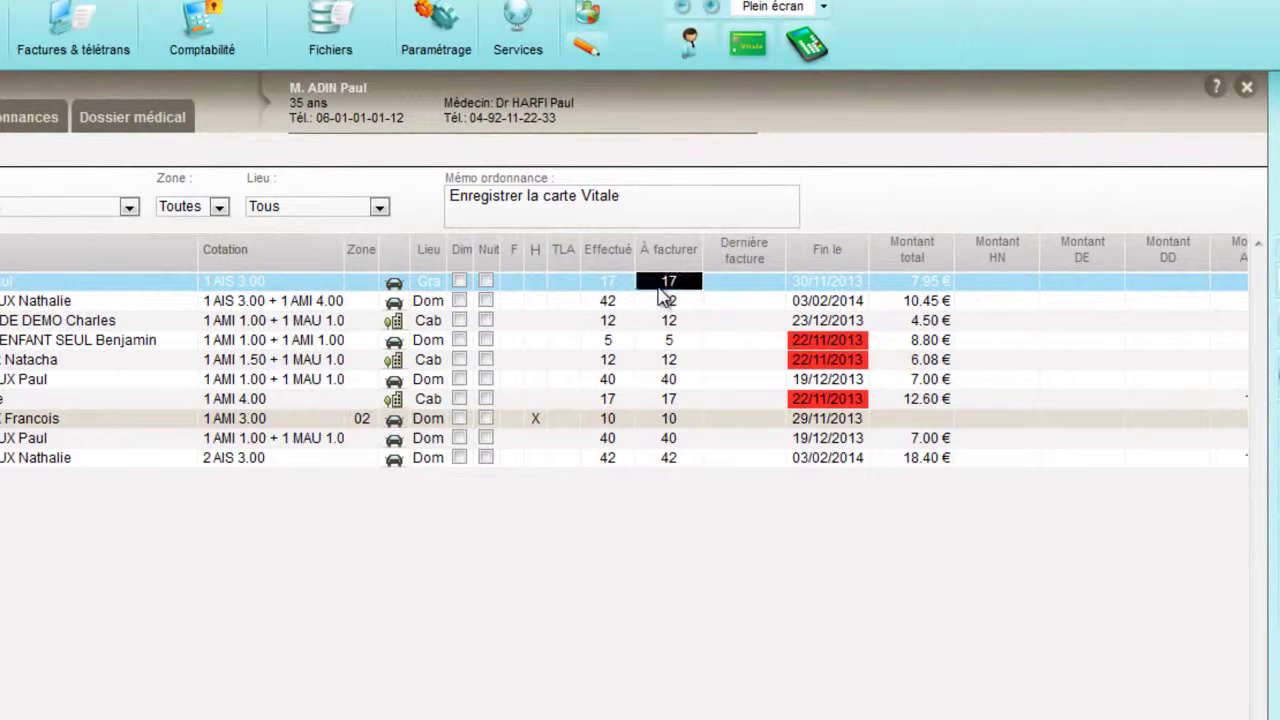